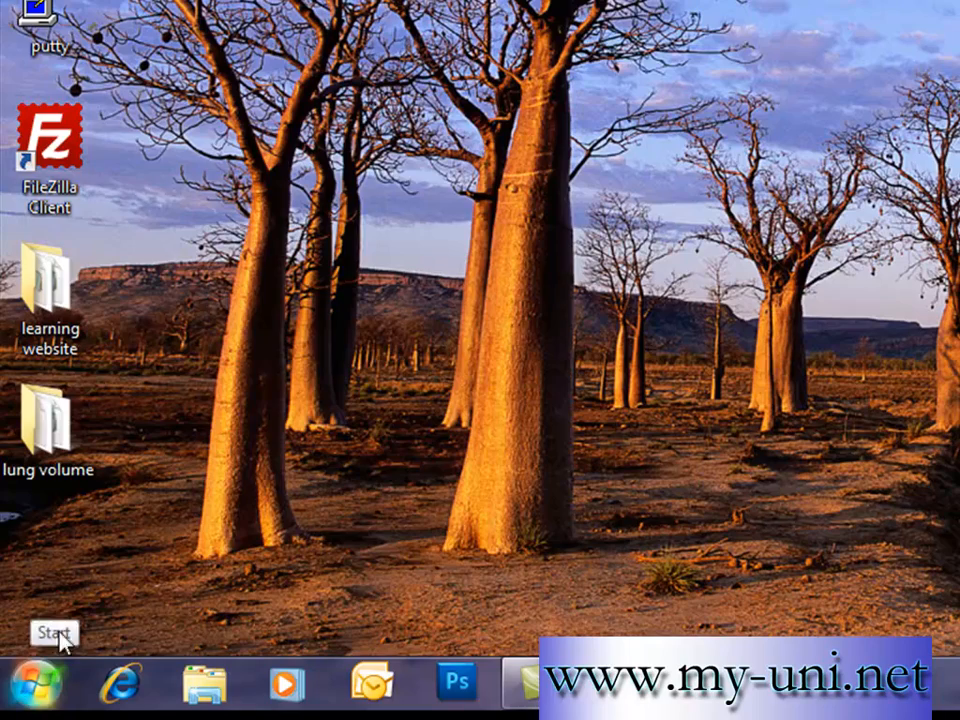
# Launch Go To Database Home Page from the Oracle Database 10g Express Edition Start-menu folder
pyautogui.click(38, 686)
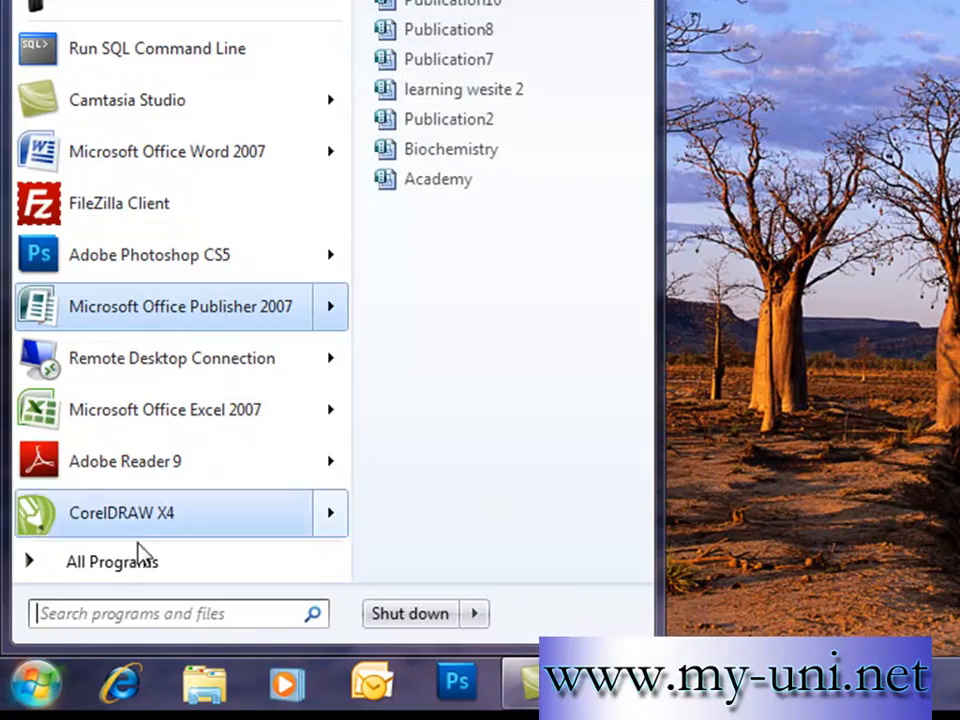
pyautogui.click(134, 571)
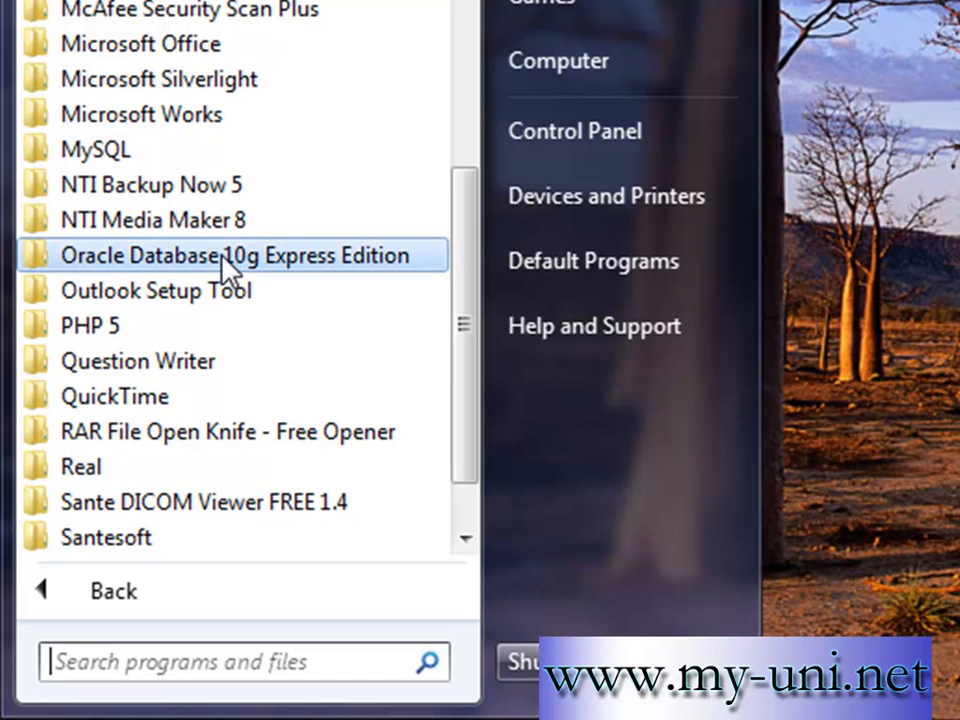
pyautogui.click(310, 268)
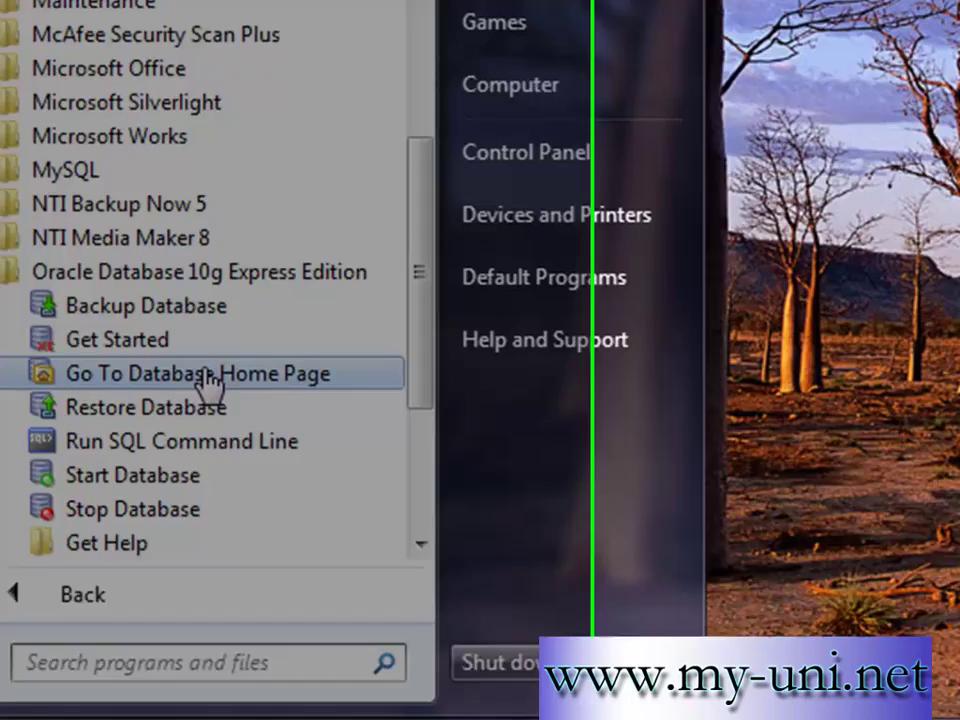
pyautogui.click(245, 364)
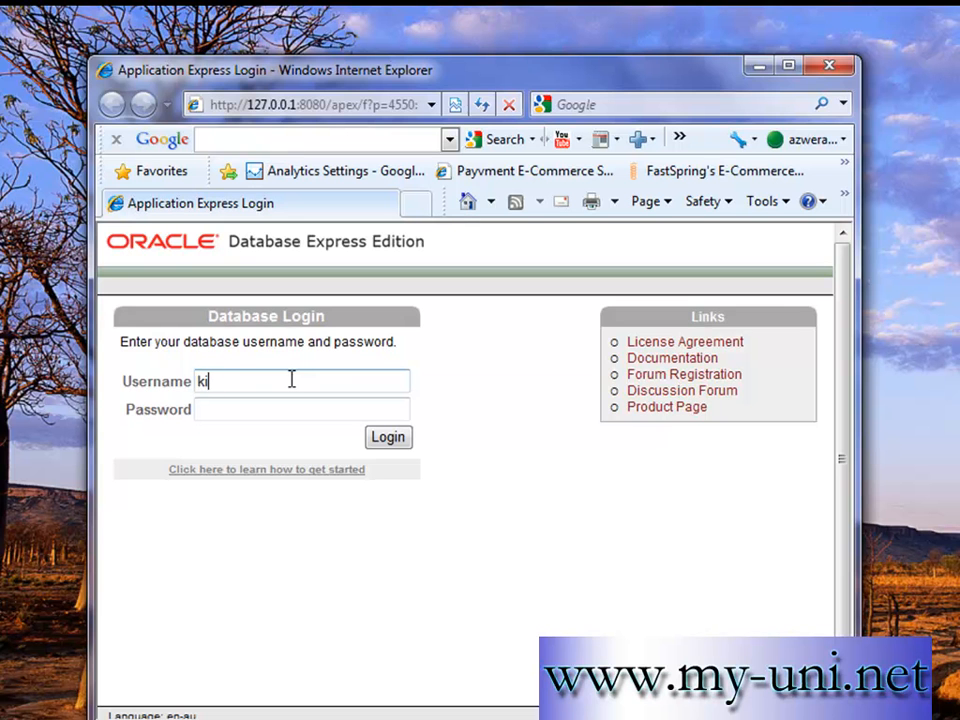
# Enter the password and submit the Database Login form to reach the Home page
pyautogui.press('Tab')
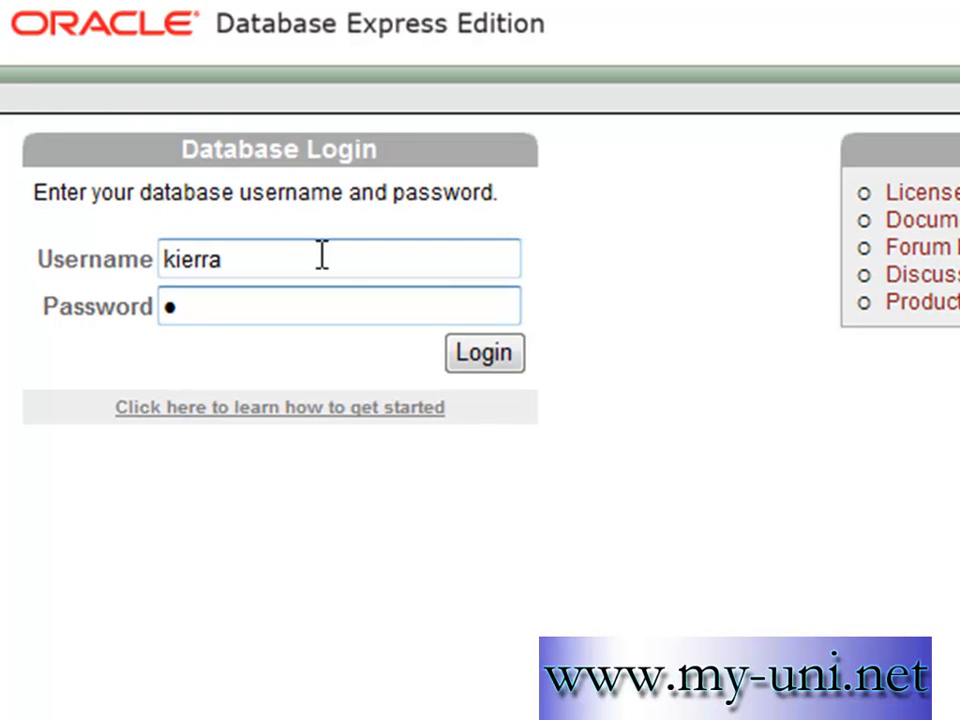
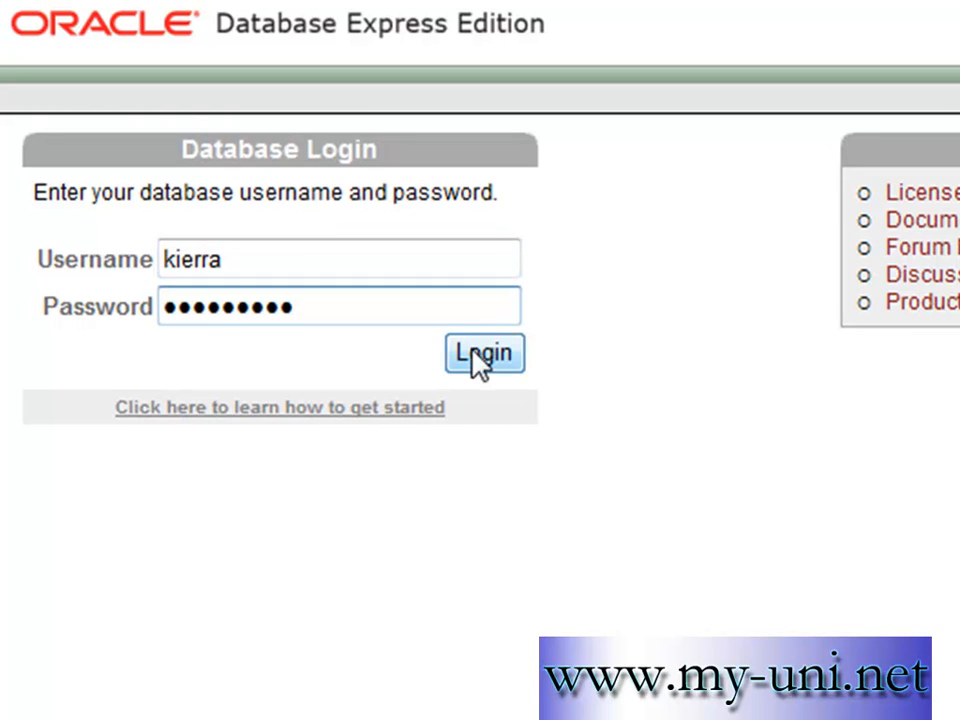
pyautogui.click(476, 355)
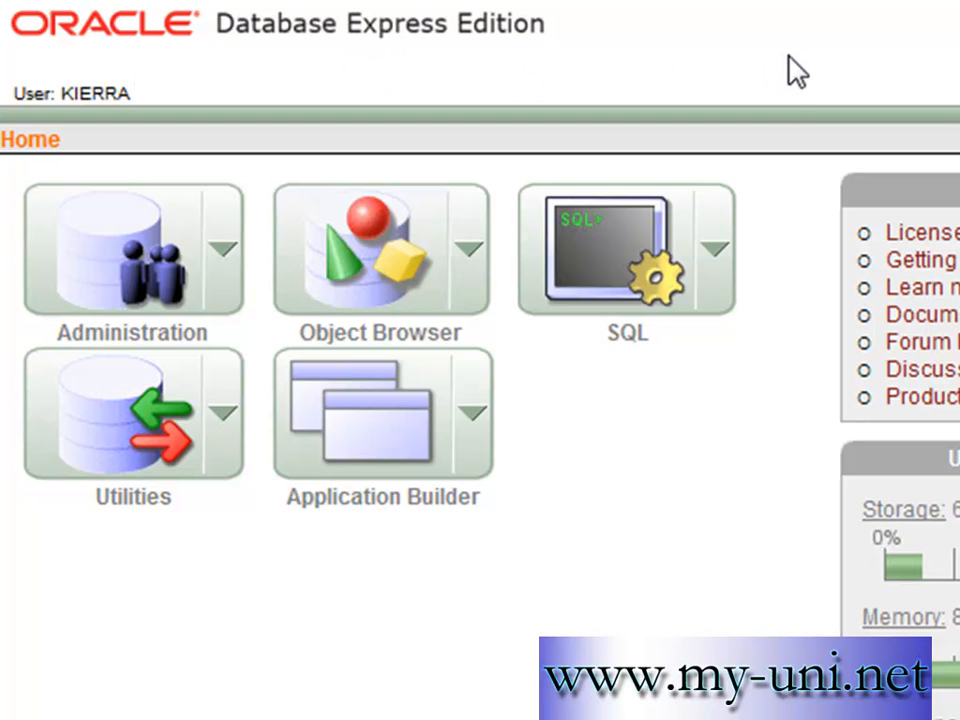
# Reach the SQL Commands page via the SQL icon's SQL Commands > Enter Command option
pyautogui.click(225, 268)
pyautogui.click(712, 250)
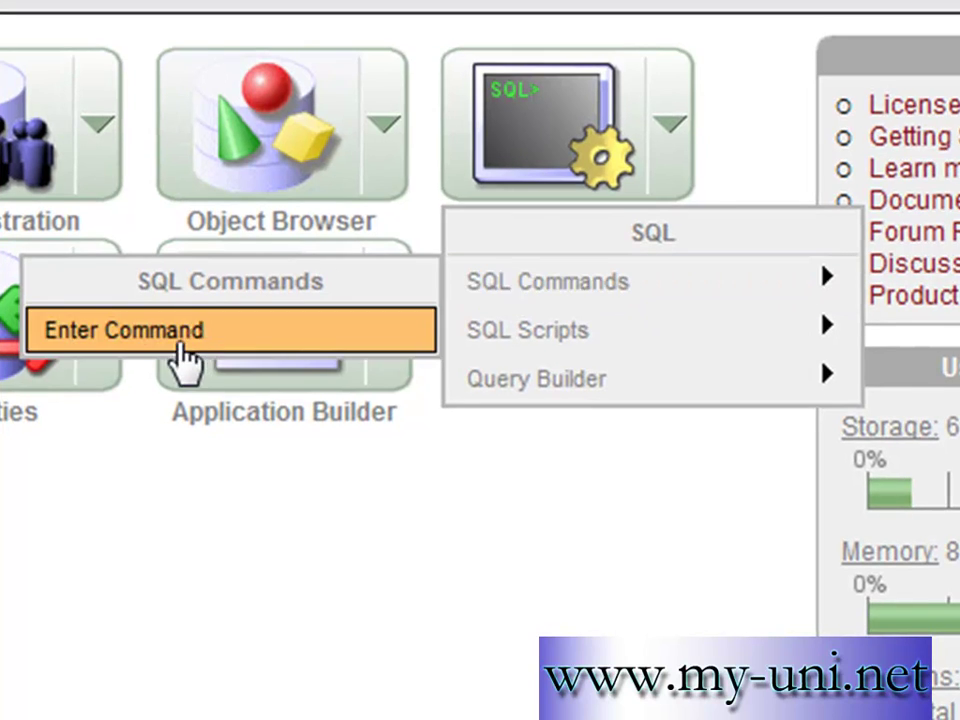
pyautogui.click(180, 343)
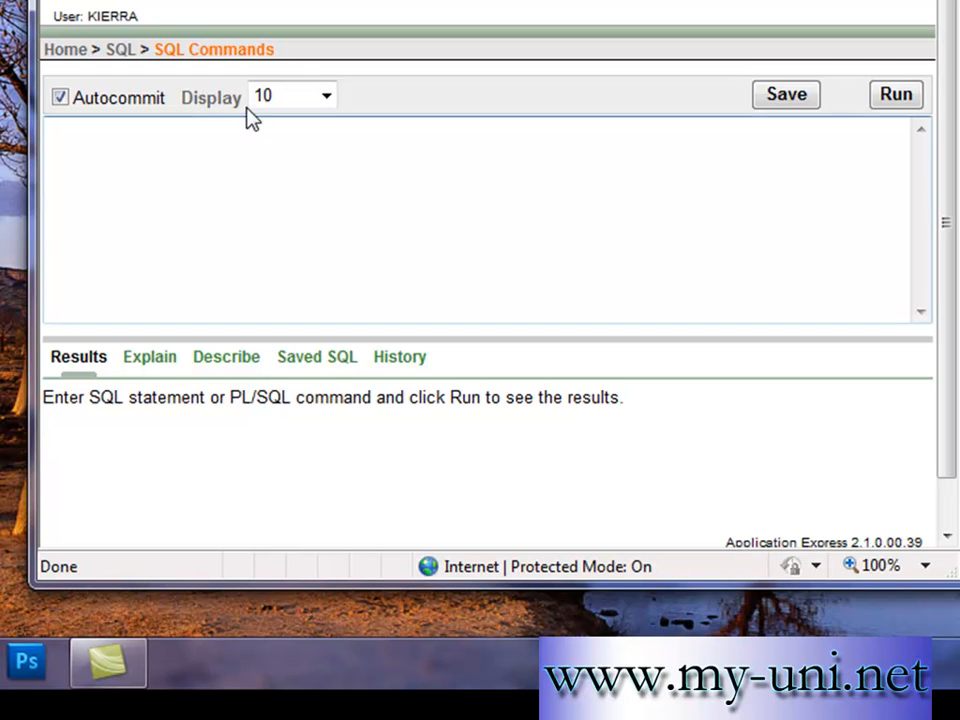
# Run select * from cat; to list the account's tables, showing only PHONE
pyautogui.click(54, 131)
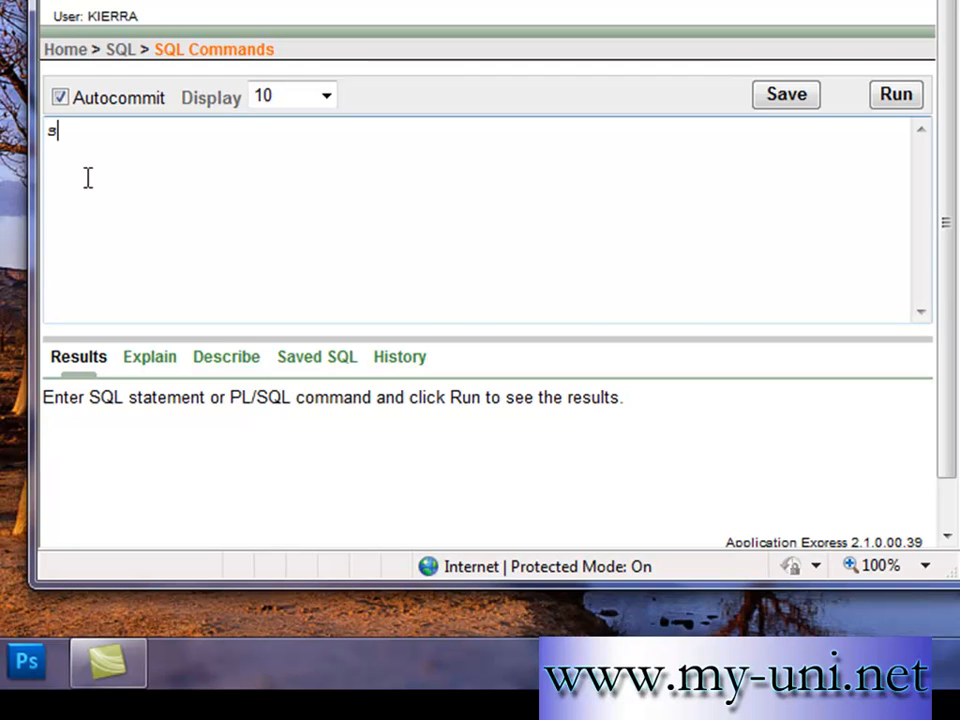
pyautogui.write('ct * from ')
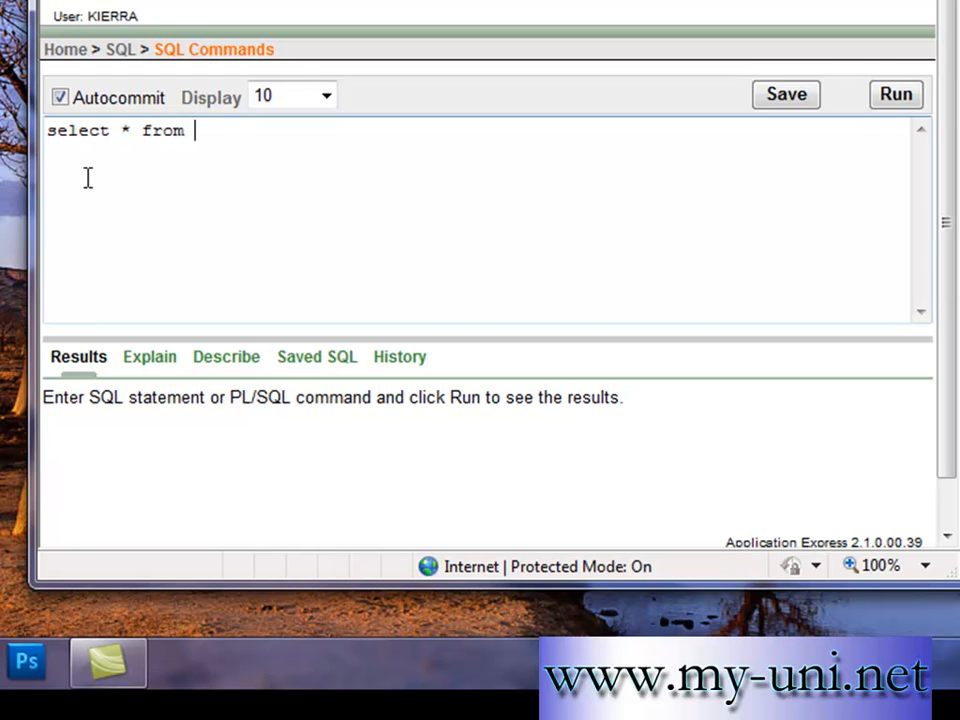
pyautogui.write('cat;')
pyautogui.click(903, 101)
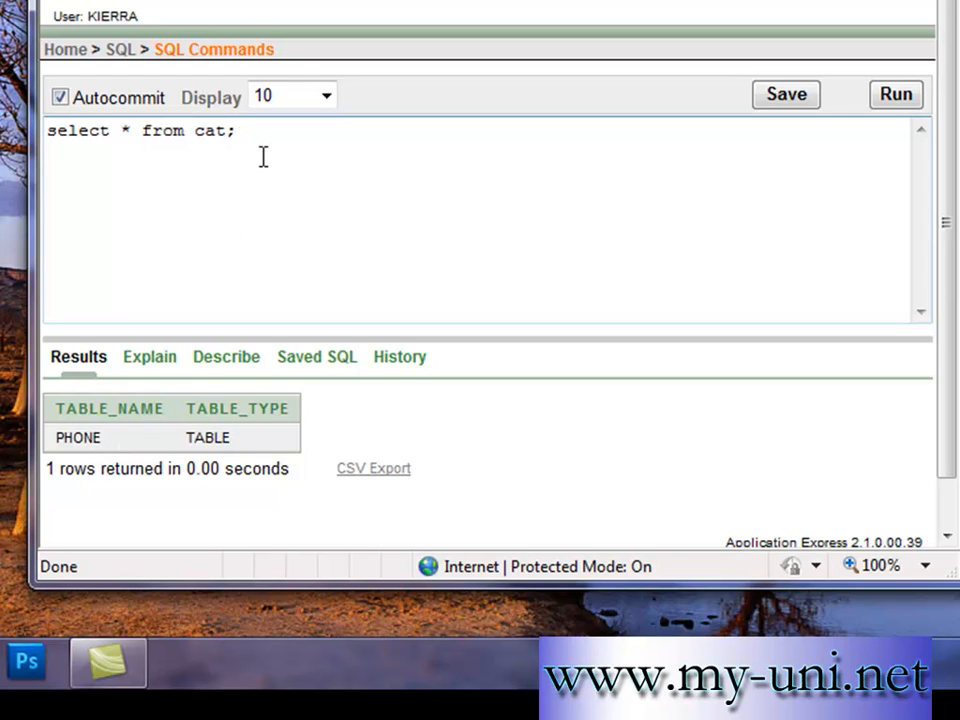
pyautogui.write('esc ph')
pyautogui.write('one;')
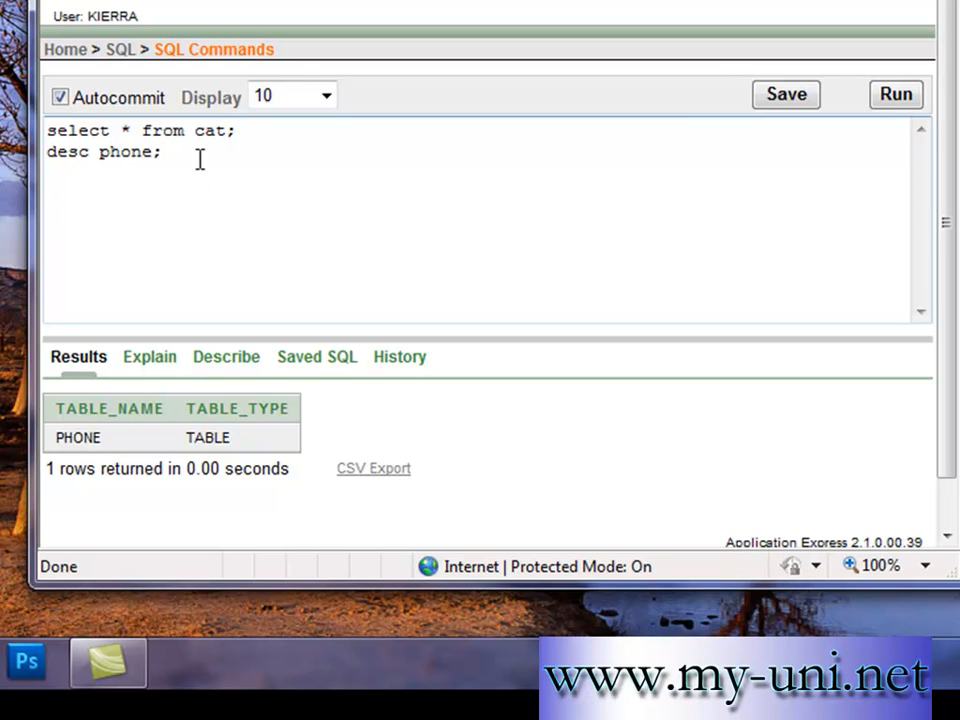
# Run desc phone; alone and widen the results to show SNO, NAME, PNUMBER and ADDRESS
pyautogui.moveTo(185, 152); pyautogui.dragTo(28, 155)
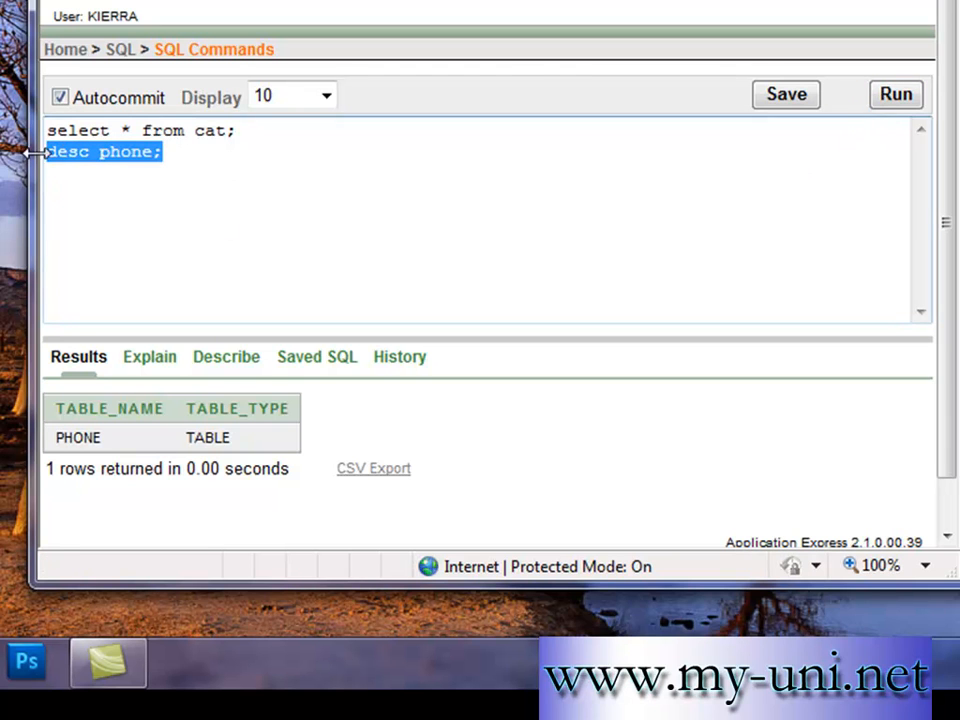
pyautogui.click(912, 110)
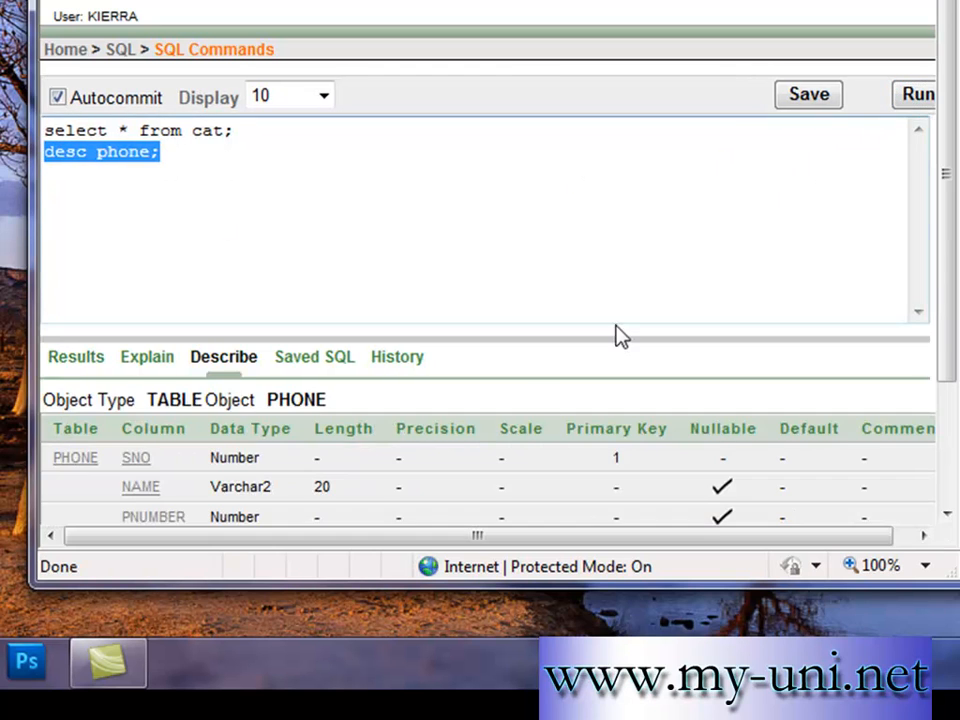
pyautogui.moveTo(540, 343); pyautogui.dragTo(553, 259)
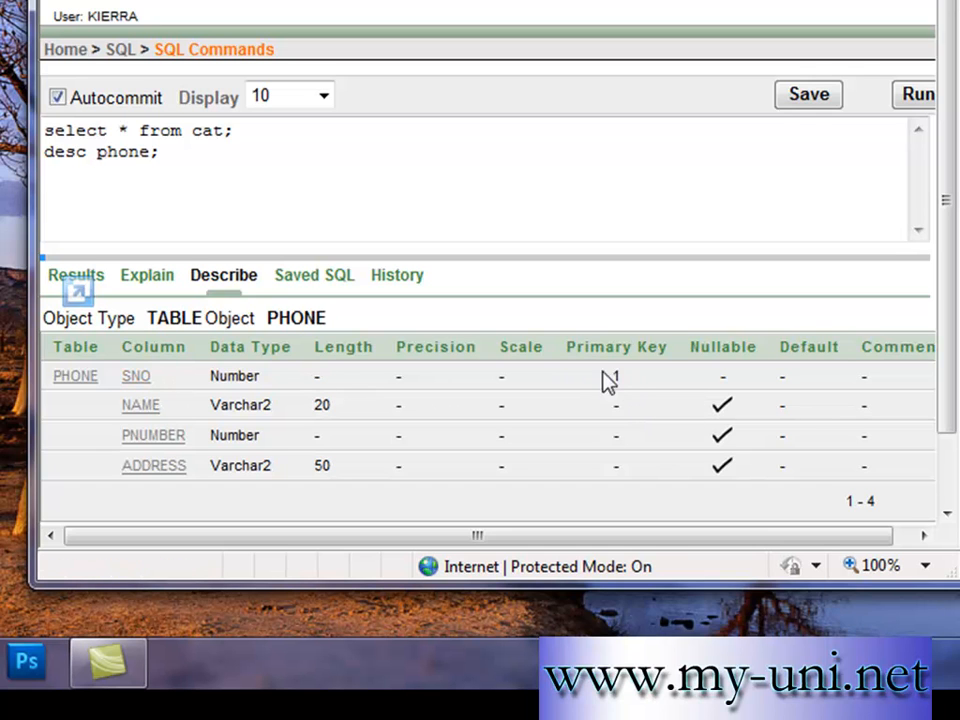
pyautogui.moveTo(660, 536); pyautogui.dragTo(746, 538)
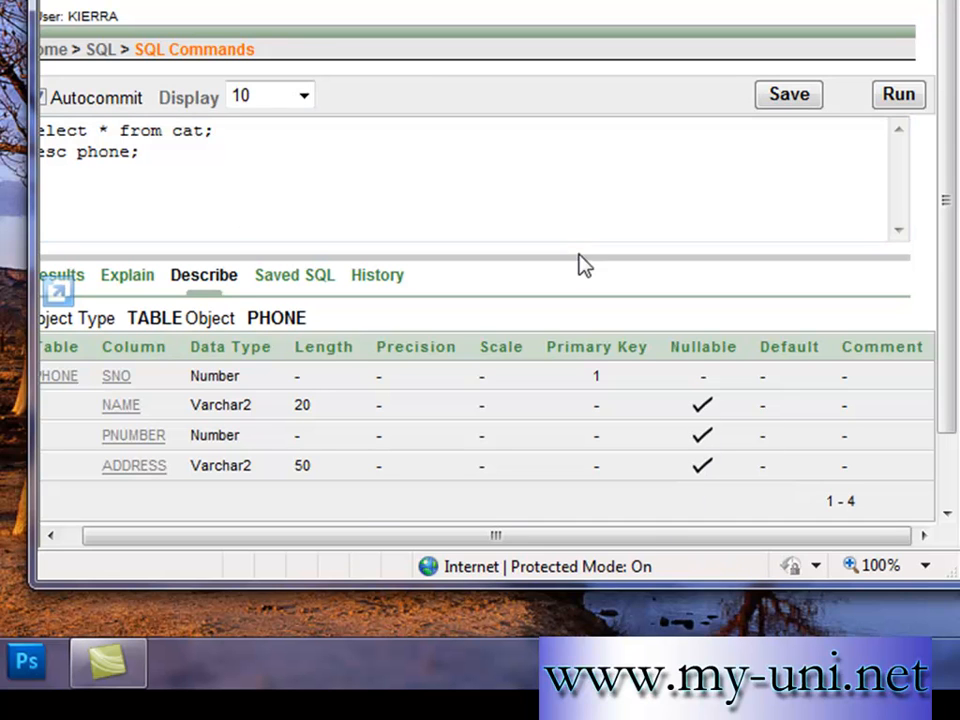
pyautogui.moveTo(370, 540); pyautogui.dragTo(208, 521)
pyautogui.click(165, 153)
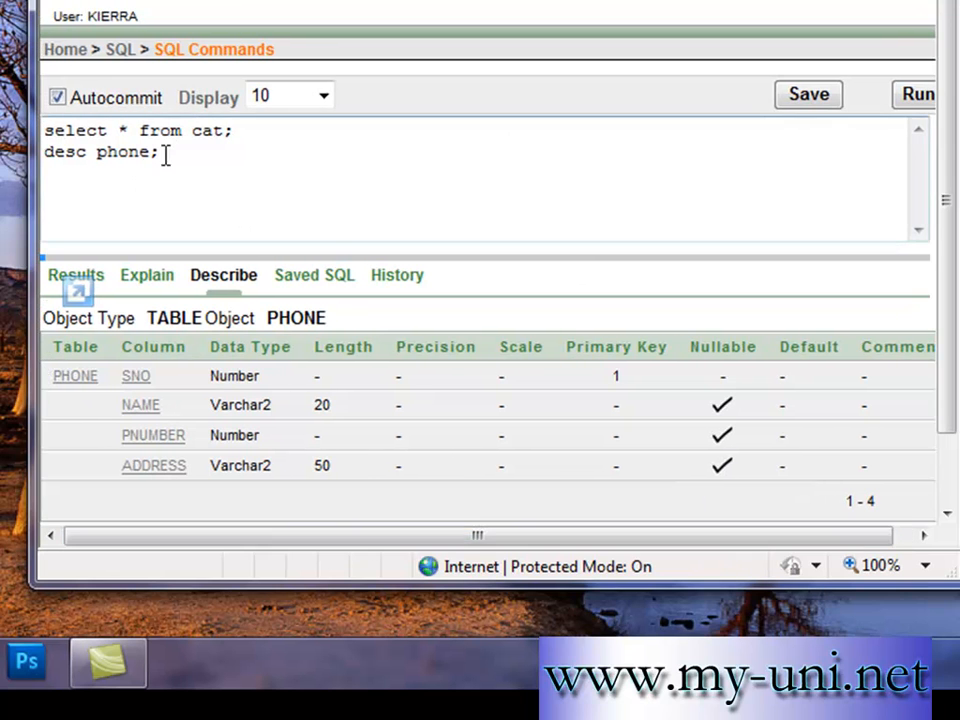
# Clear the editor and write create table ph with sno number primary key and name varchar2(20) not null
pyautogui.hotkey('ctrl', 'a')
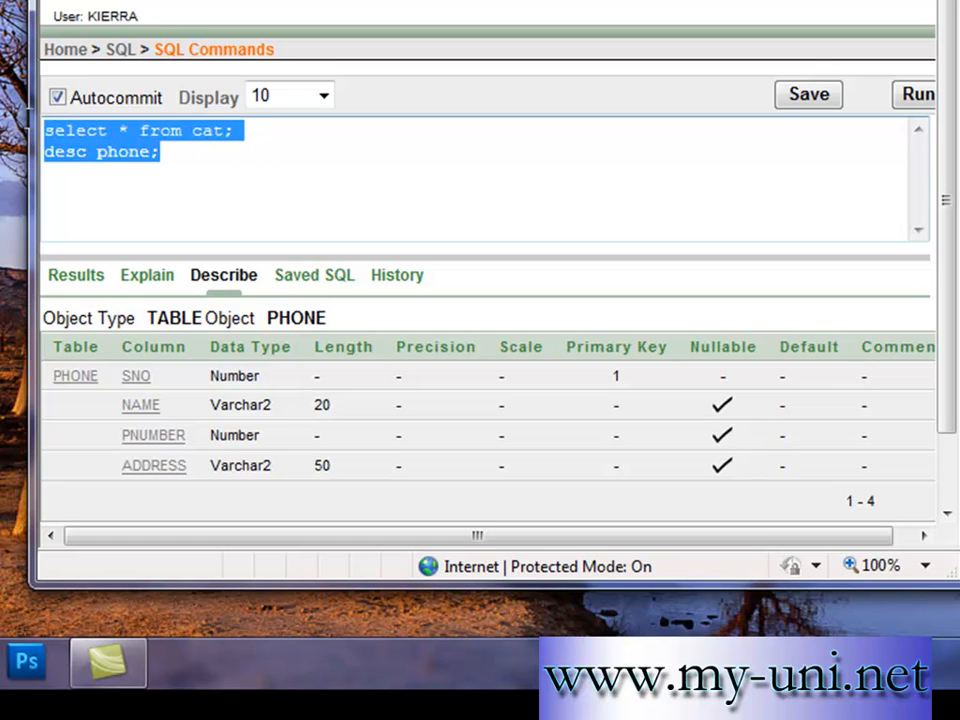
pyautogui.press('Delete')
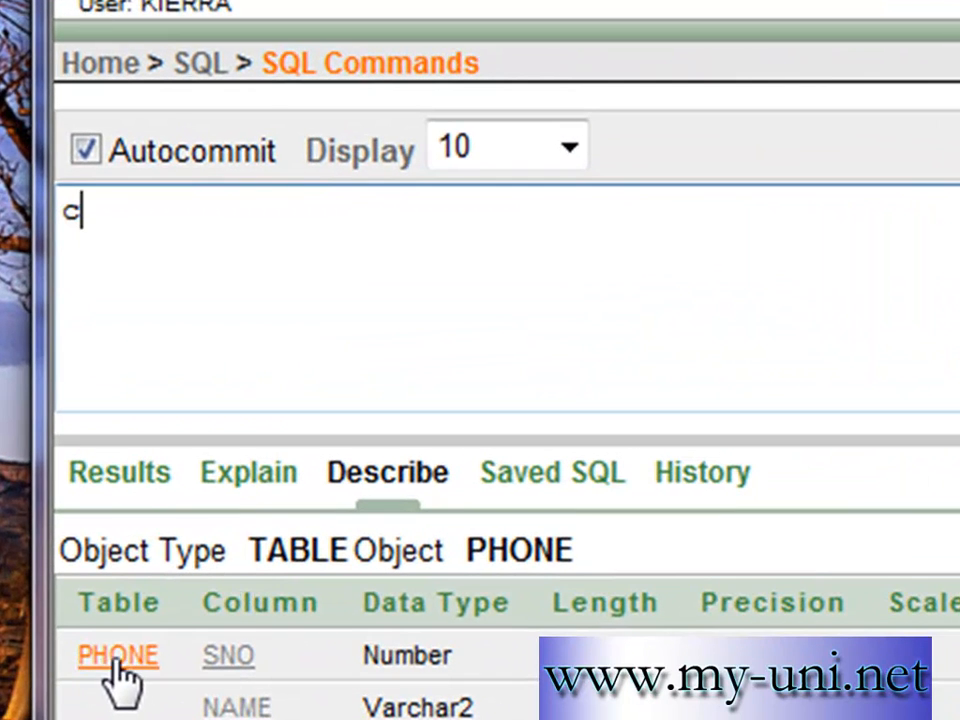
pyautogui.write('reate ')
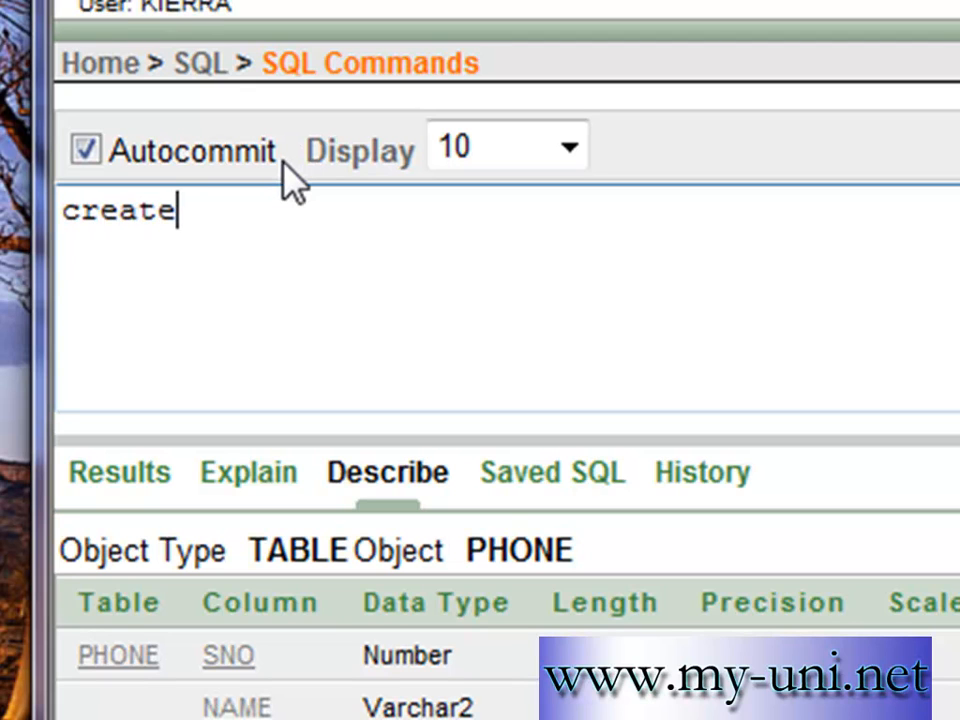
pyautogui.write('table ')
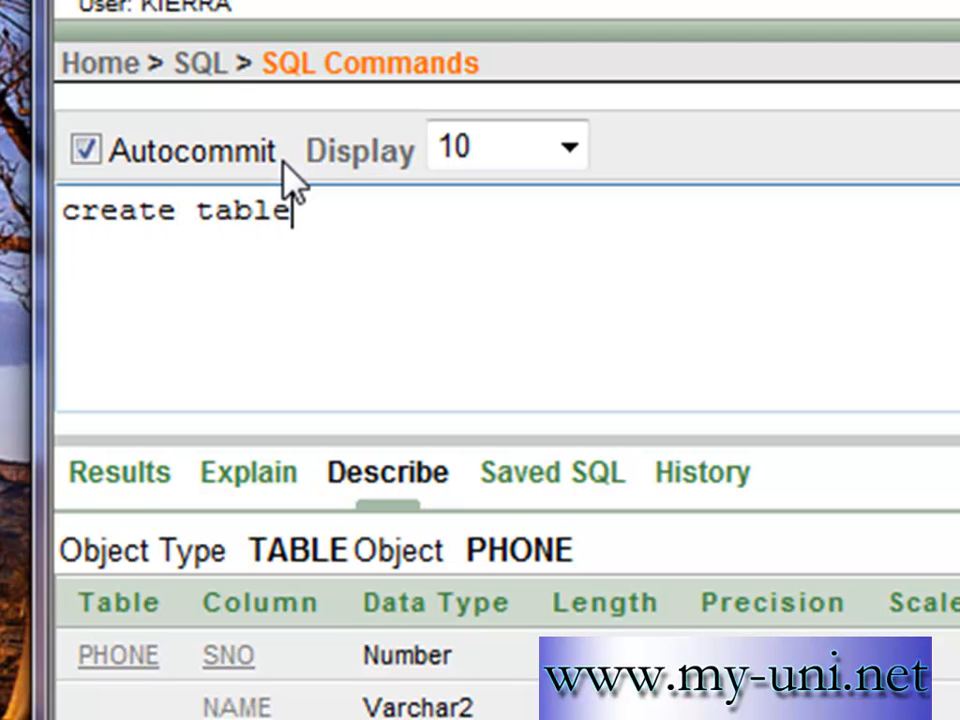
pyautogui.write('pn')
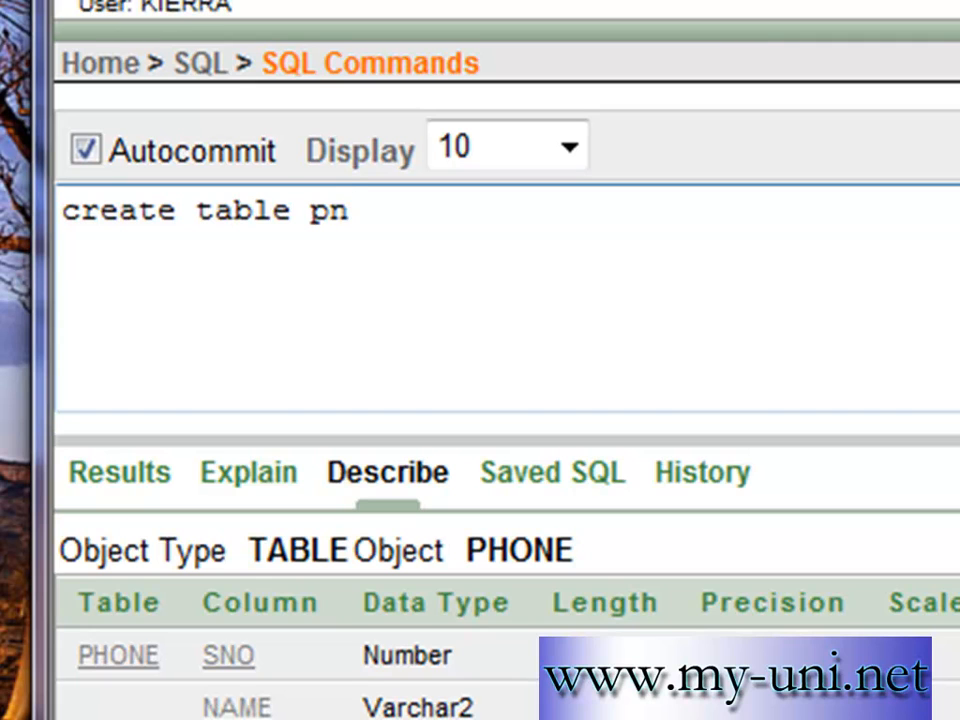
pyautogui.press('BackSpace')
pyautogui.write('h')
pyautogui.press('Return')
pyautogui.write('(sno ')
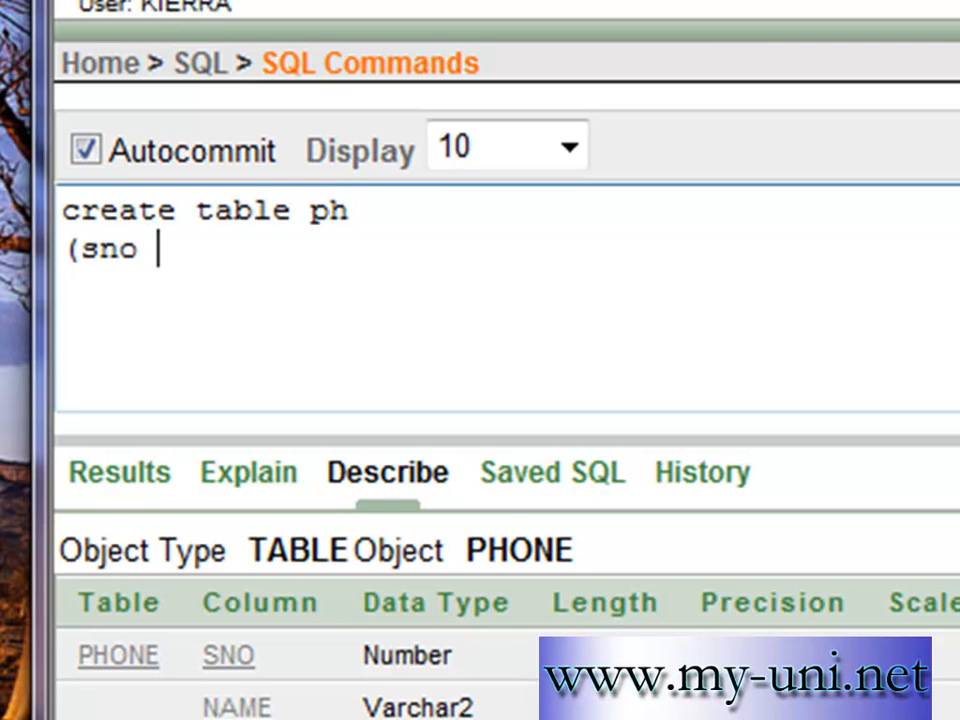
pyautogui.write('number ')
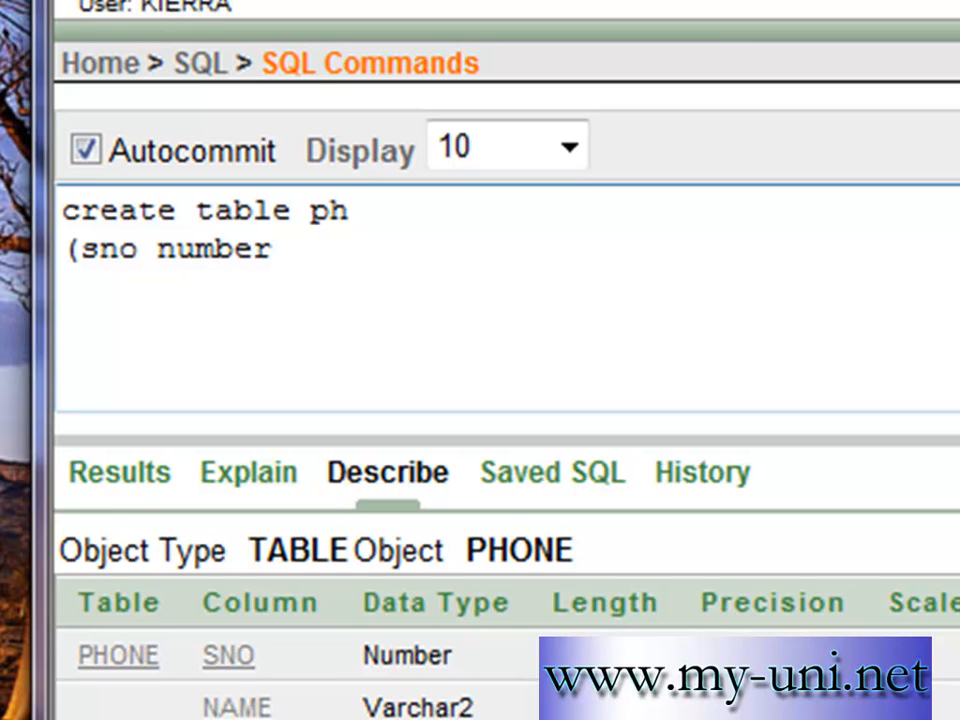
pyautogui.write('prim')
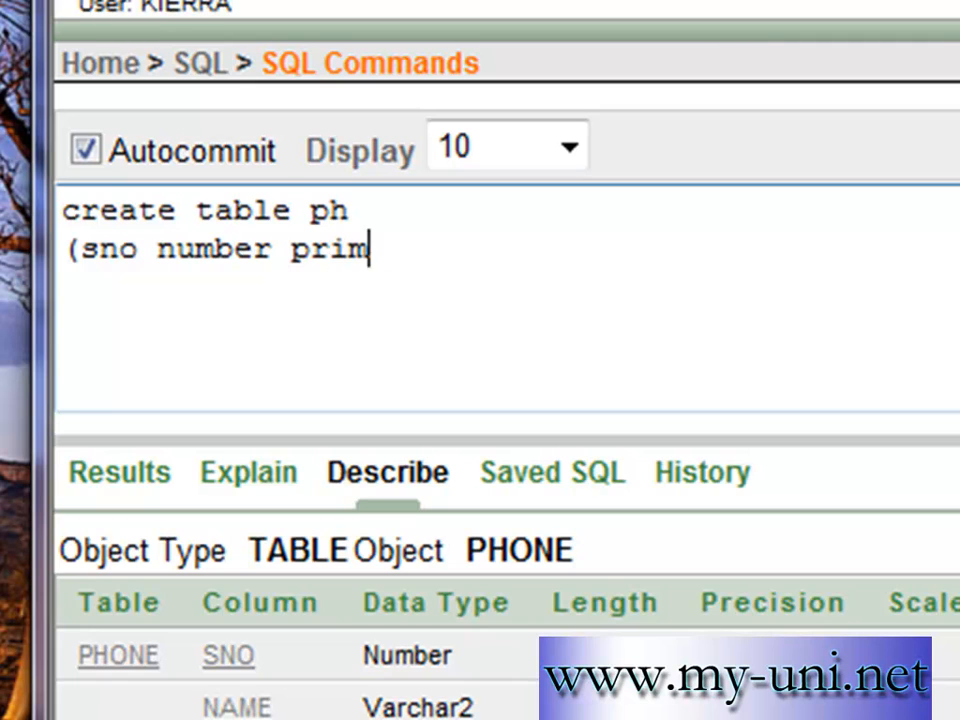
pyautogui.write('ary ke')
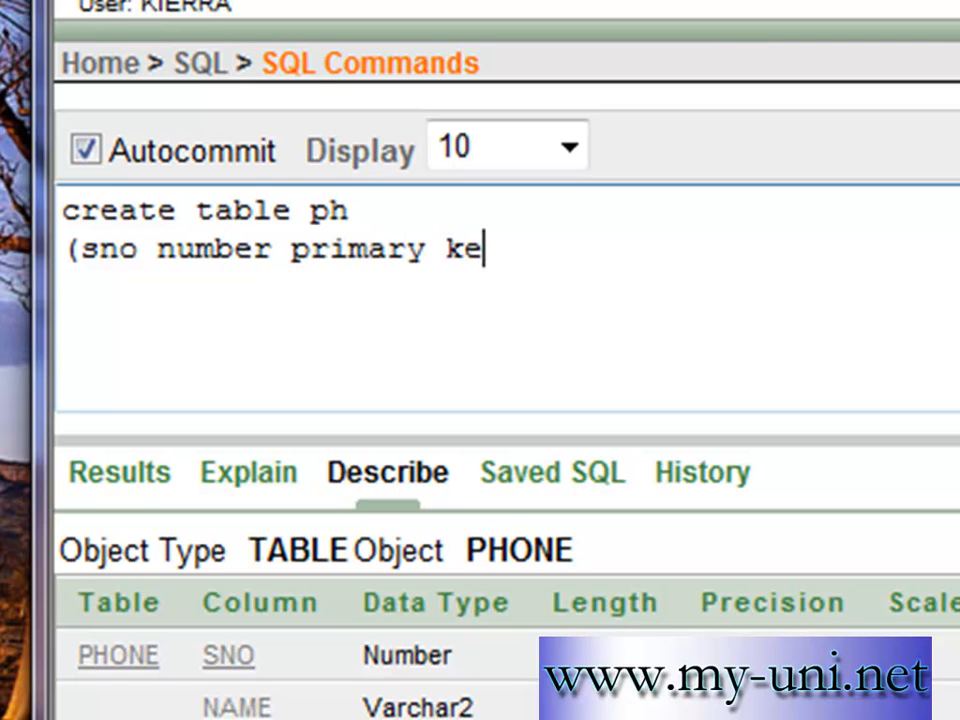
pyautogui.write('y')
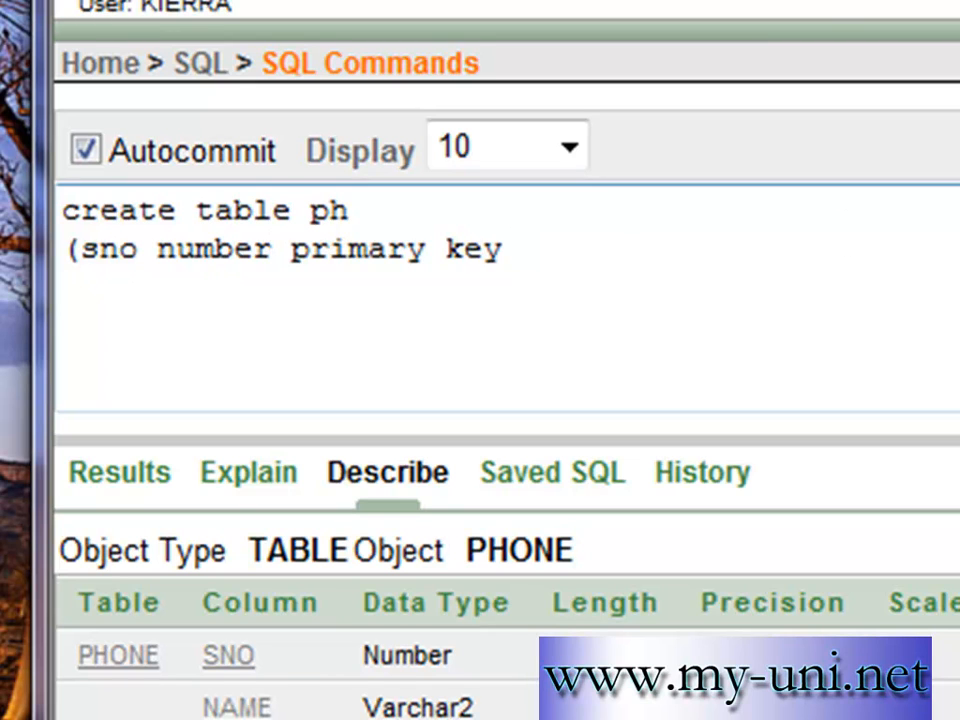
pyautogui.write(',')
pyautogui.press('Return')
pyautogui.write('number')
pyautogui.press('BackSpace')
pyautogui.press('BackSpace')
pyautogui.press('BackSpace')
pyautogui.press('BackSpace')
pyautogui.press('BackSpace')
pyautogui.write('ame nu')
pyautogui.press('BackSpace')
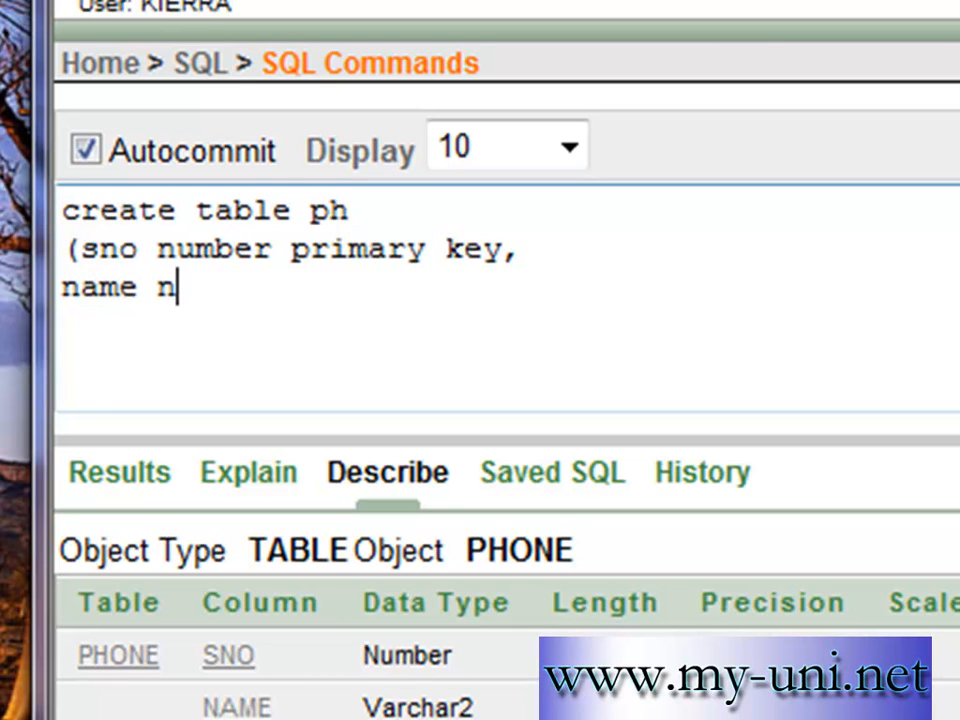
pyautogui.press('BackSpace')
pyautogui.write('varchar')
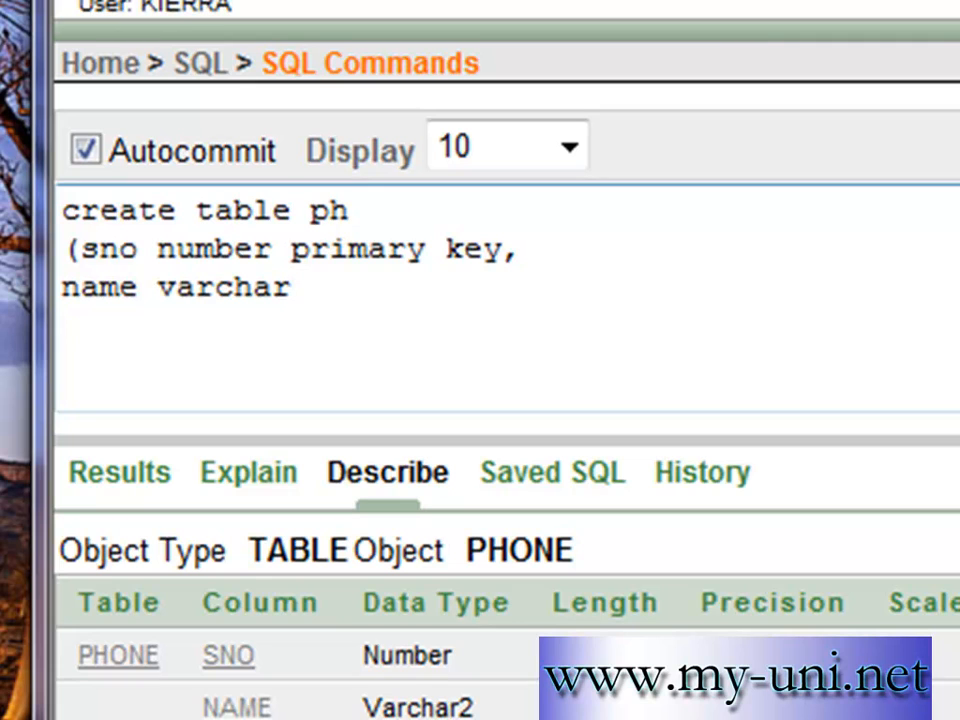
pyautogui.write('2(')
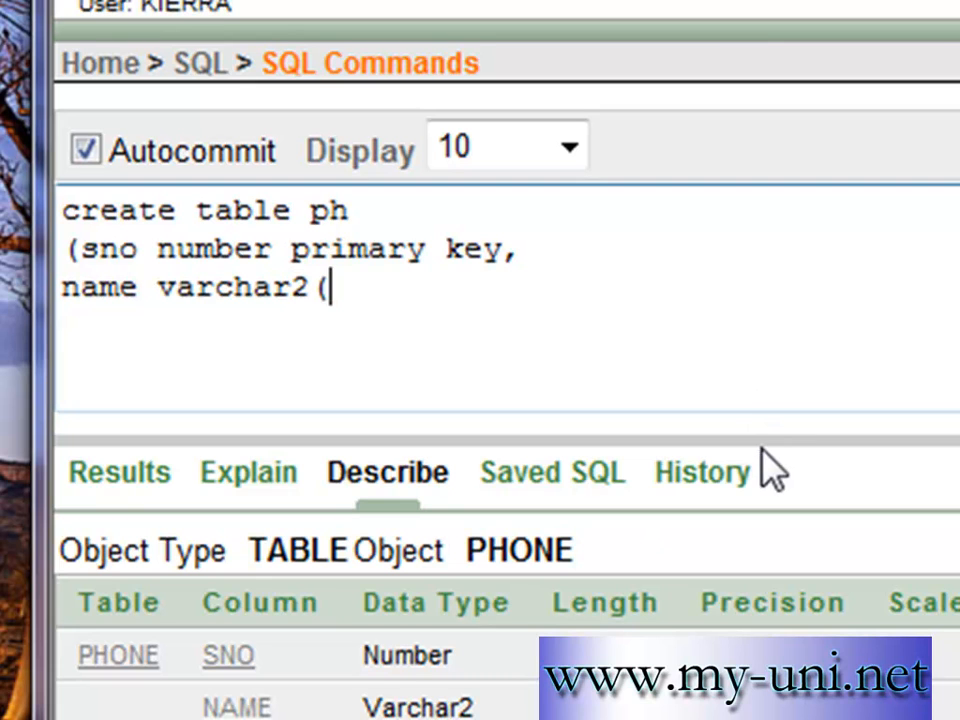
pyautogui.write('20) ')
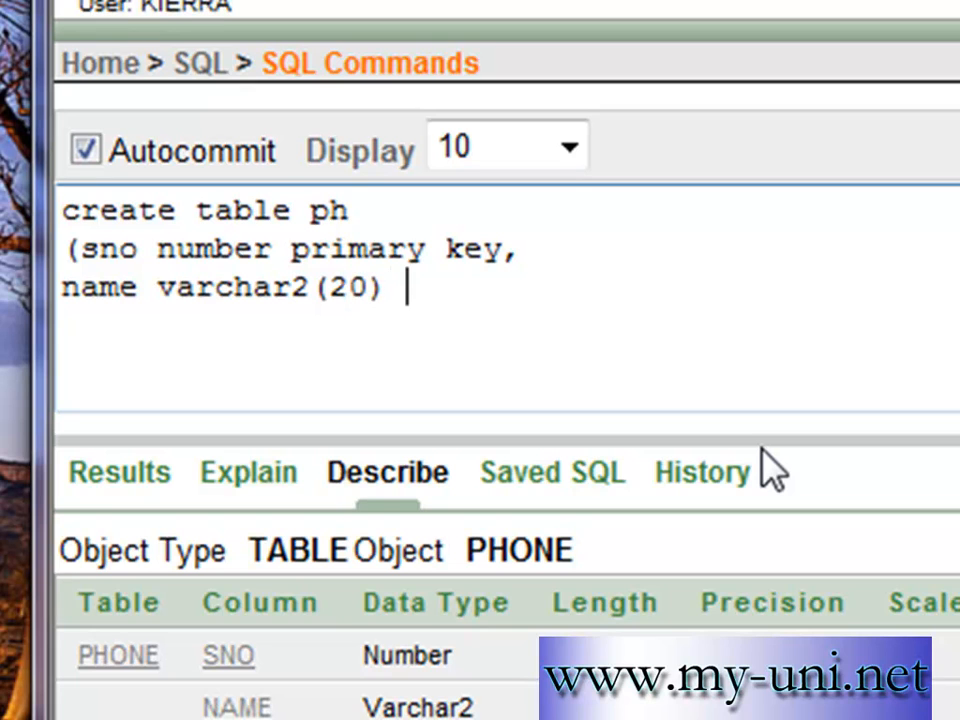
pyautogui.write('no')
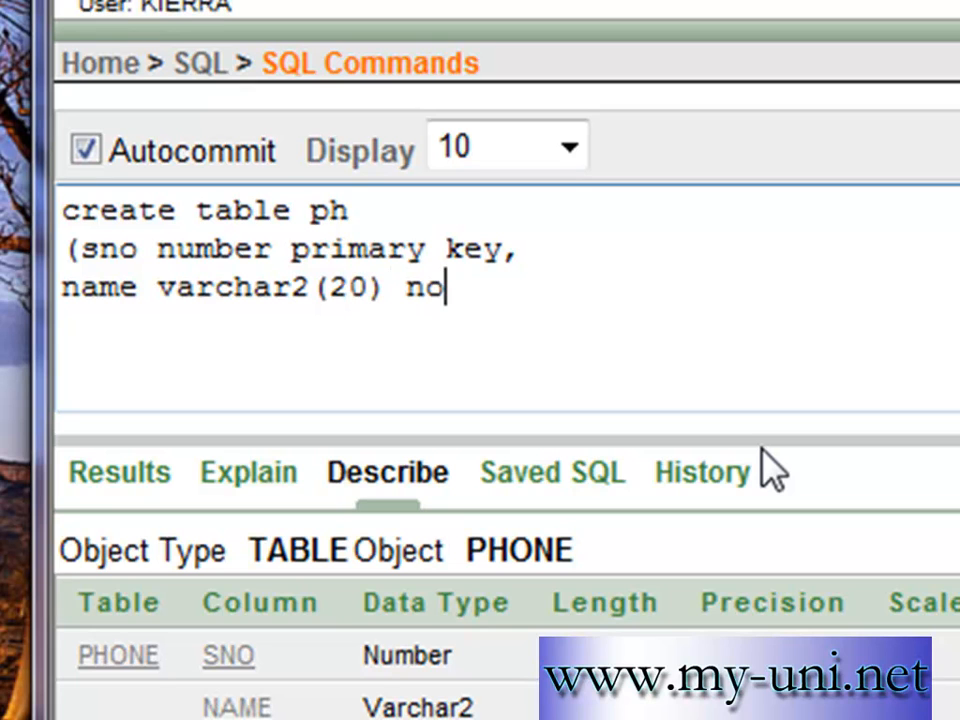
pyautogui.write('t null,')
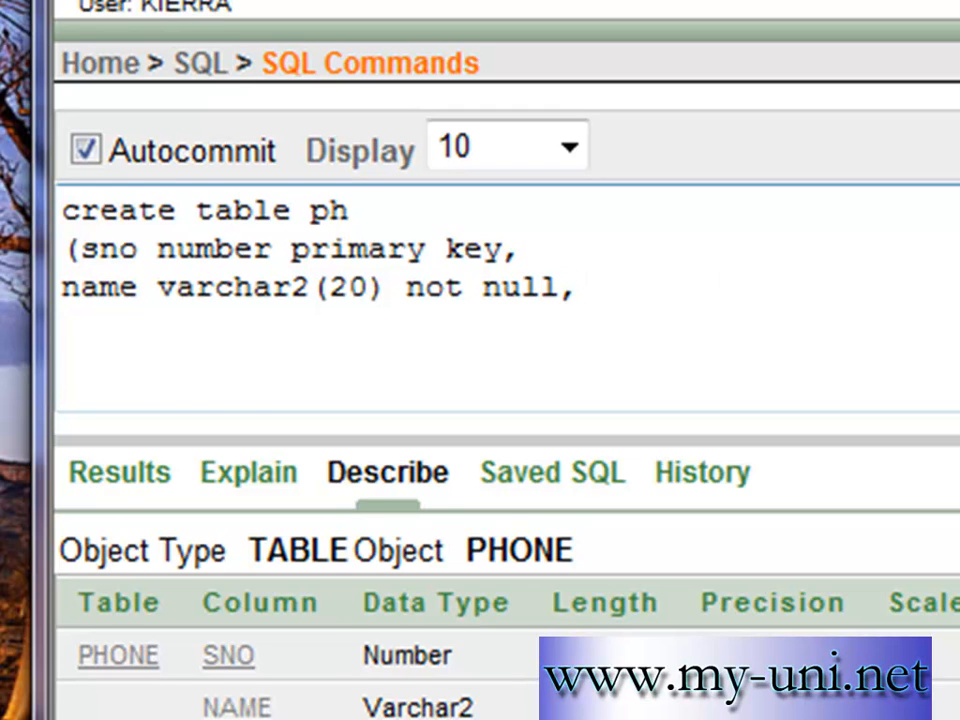
# Add pnumber number not null and address varchar2(50) not null to complete the statement
pyautogui.press('Return')
pyautogui.write('p')
pyautogui.write('number nu')
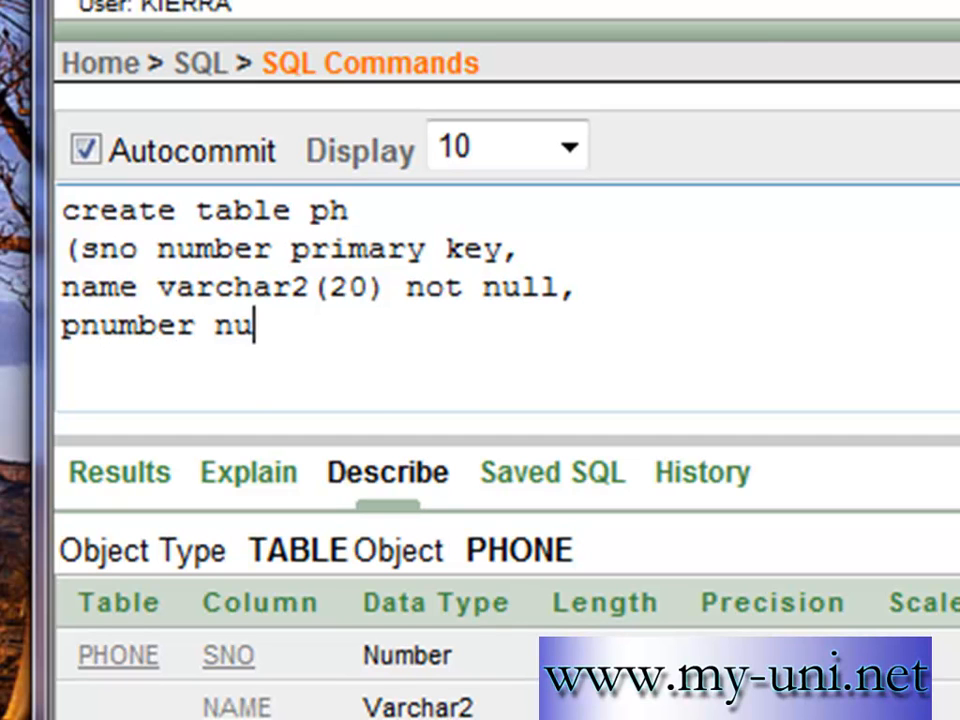
pyautogui.write('mber')
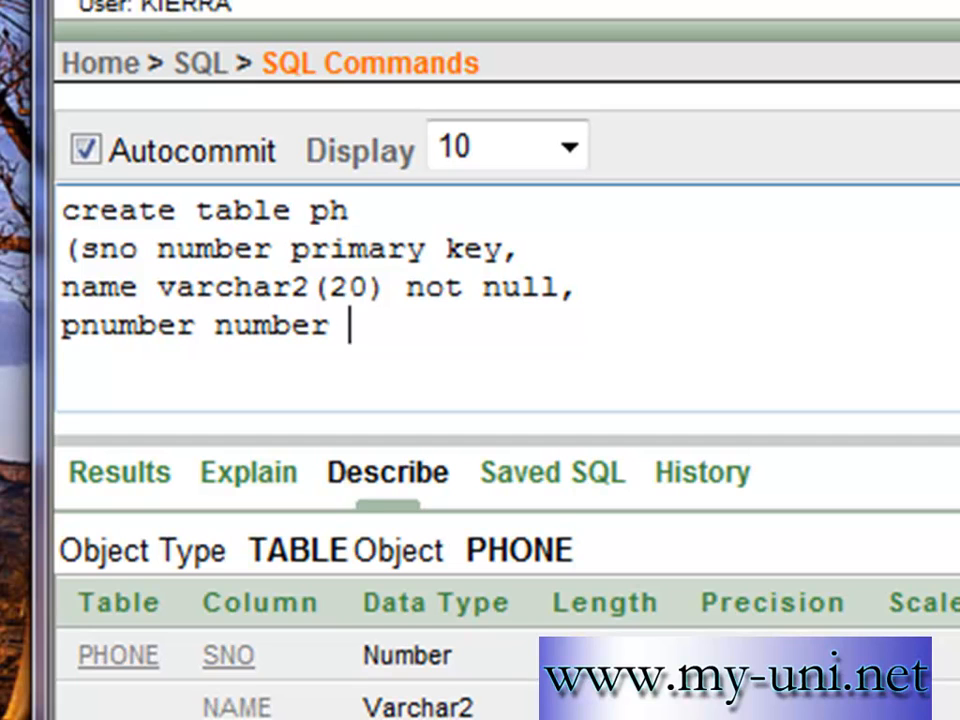
pyautogui.write('not ')
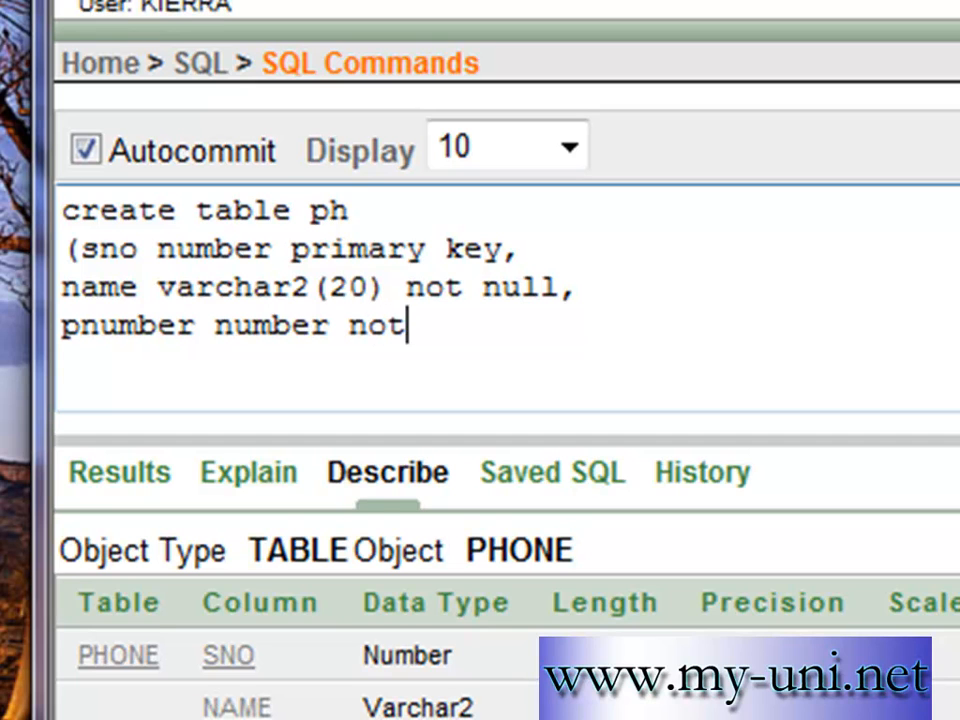
pyautogui.write('noll')
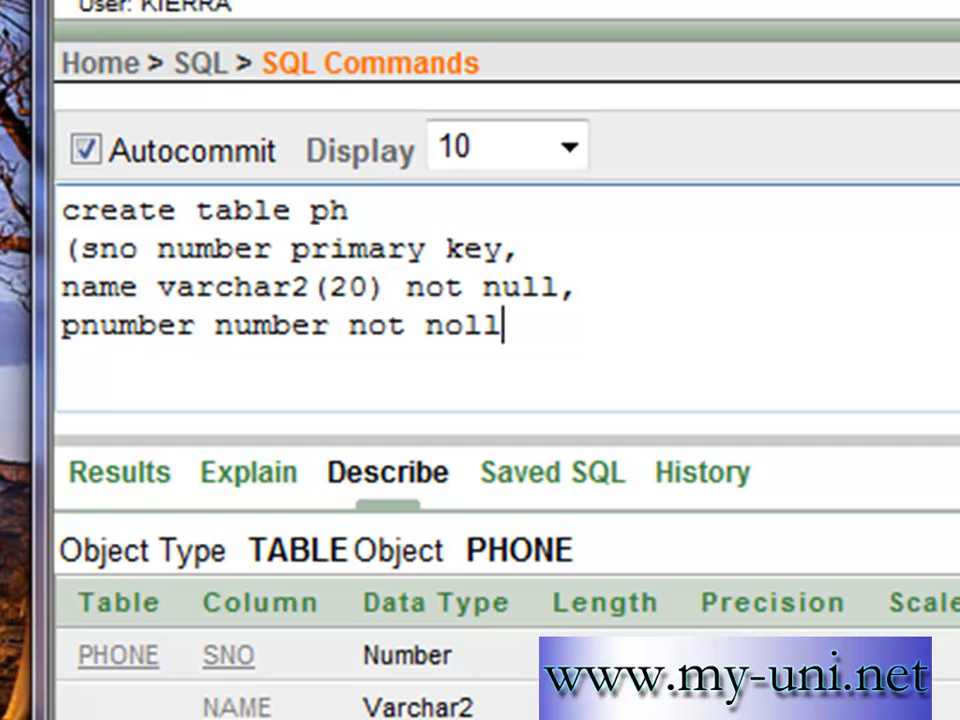
pyautogui.press('BackSpace')
pyautogui.press('BackSpace')
pyautogui.press('BackSpace')
pyautogui.write('ull,')
pyautogui.press('Return')
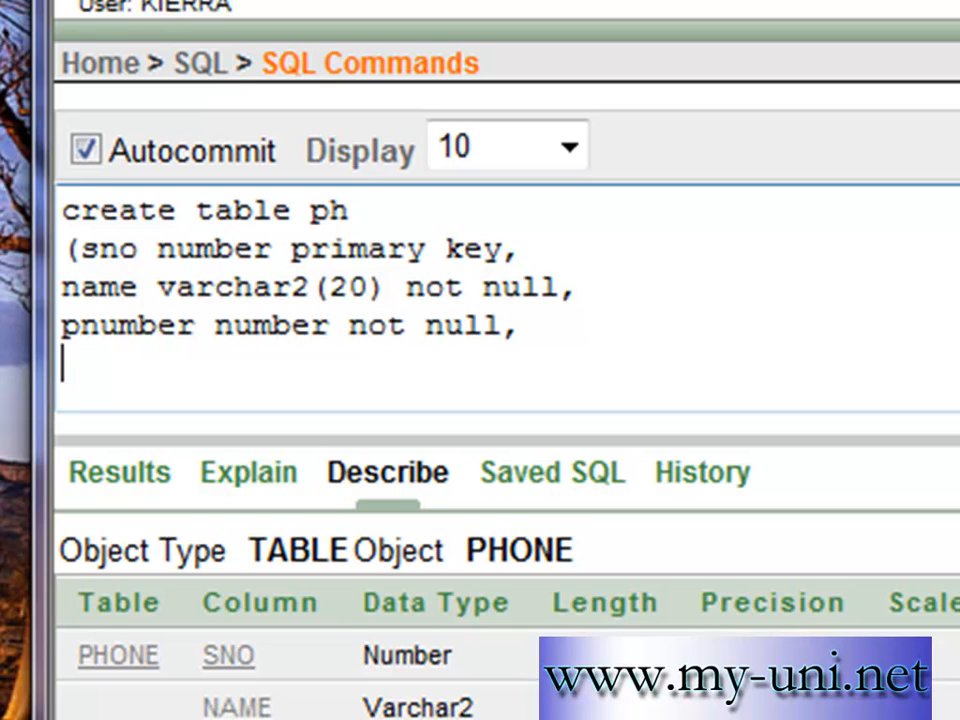
pyautogui.write('addres')
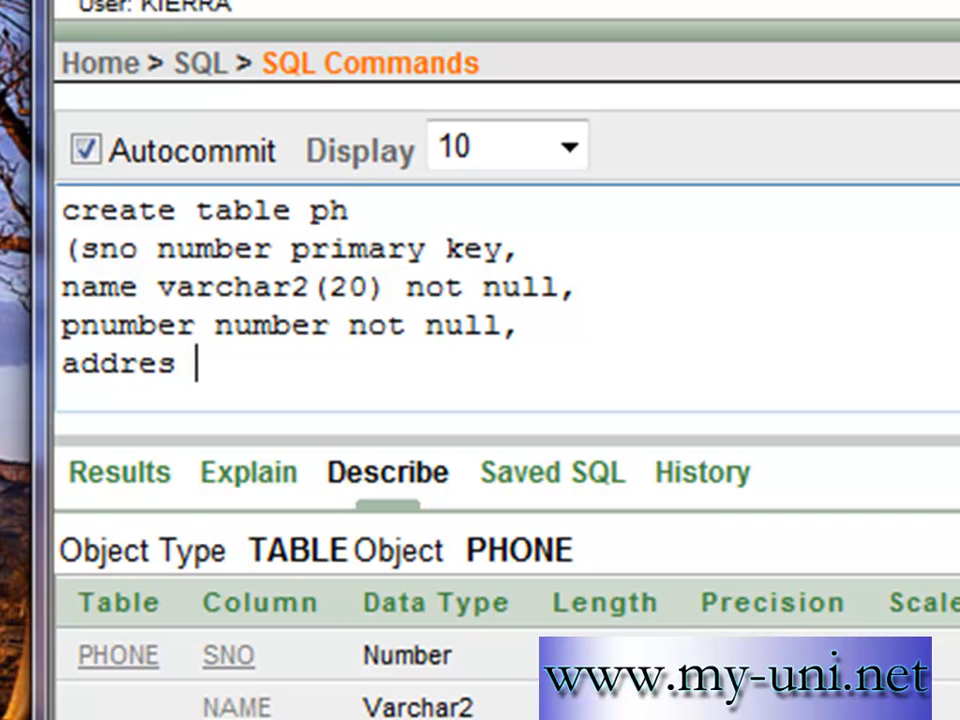
pyautogui.press('BackSpace')
pyautogui.write('s varc')
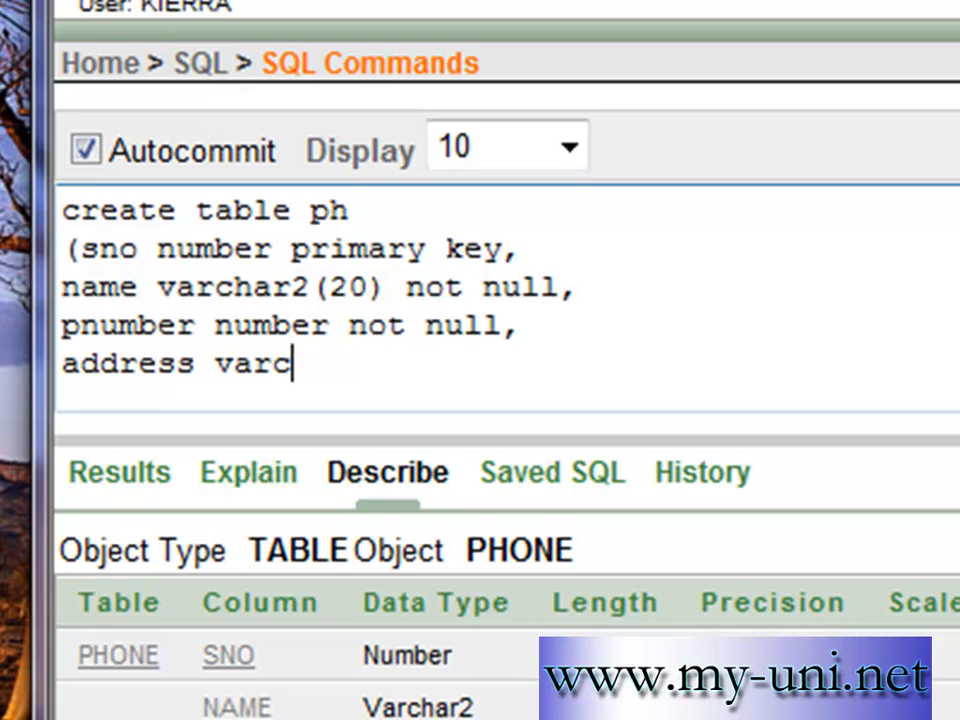
pyautogui.write('har2(')
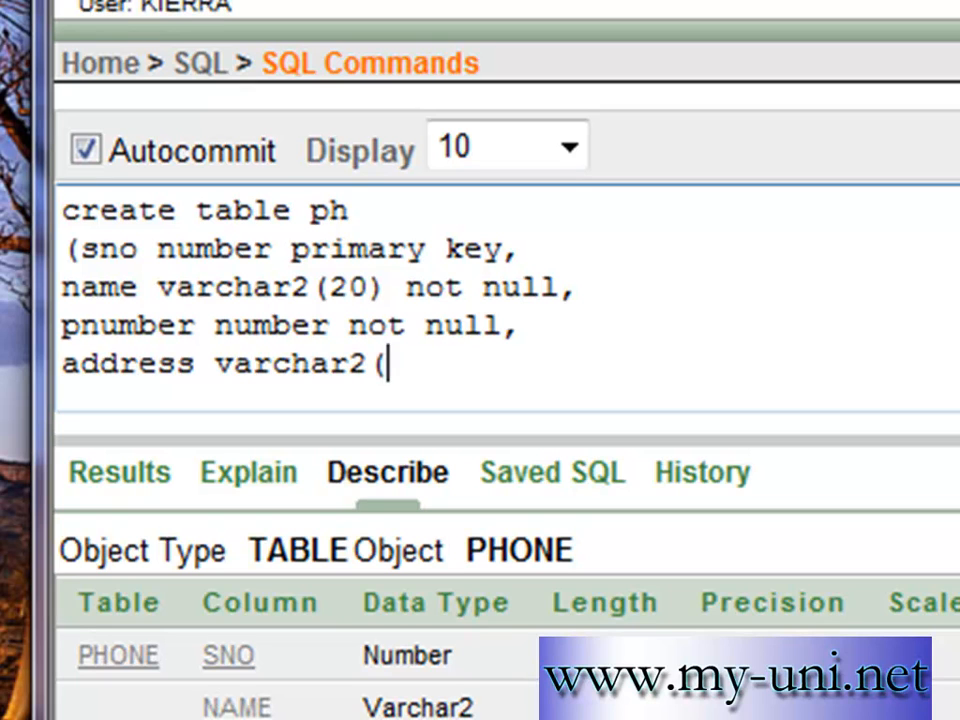
pyautogui.write('50) ')
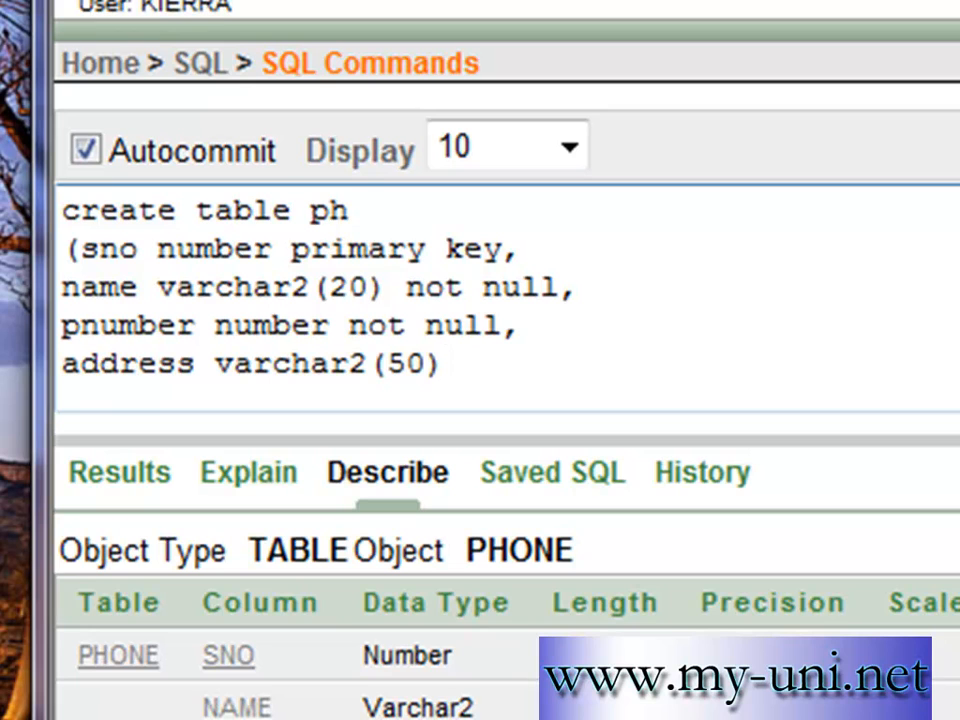
pyautogui.write('not no')
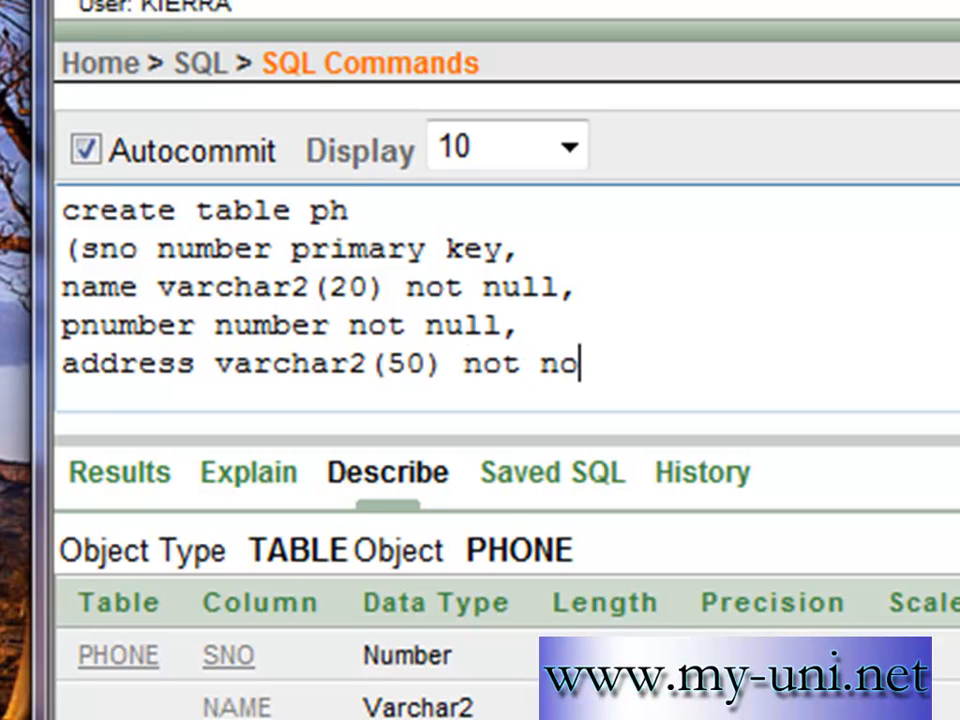
pyautogui.press('BackSpace')
pyautogui.write('ull')
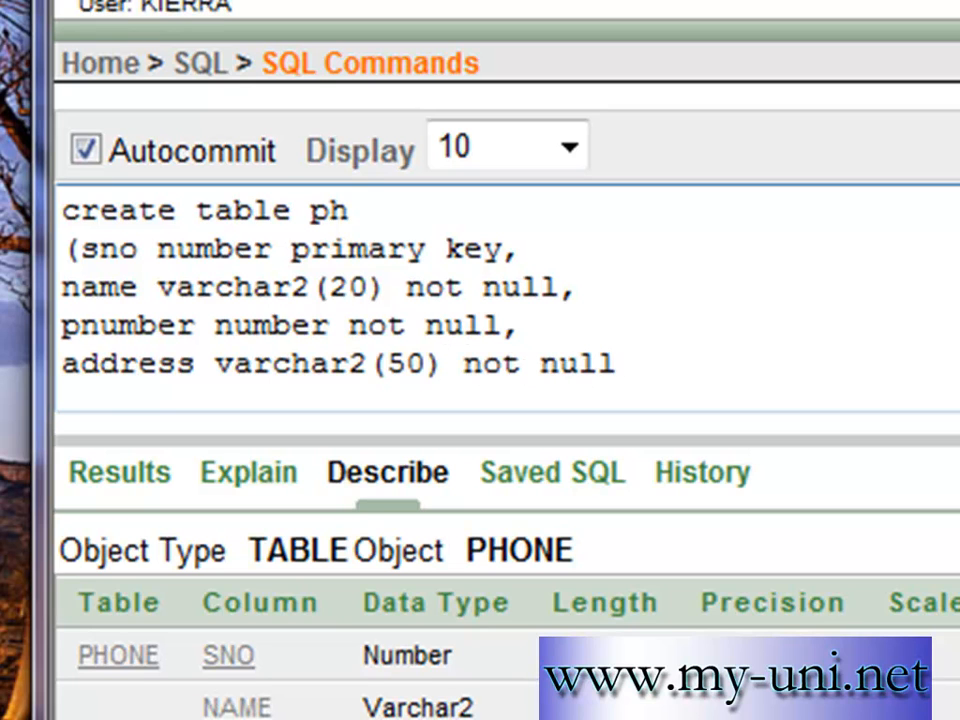
pyautogui.write(')')
pyautogui.write(';')
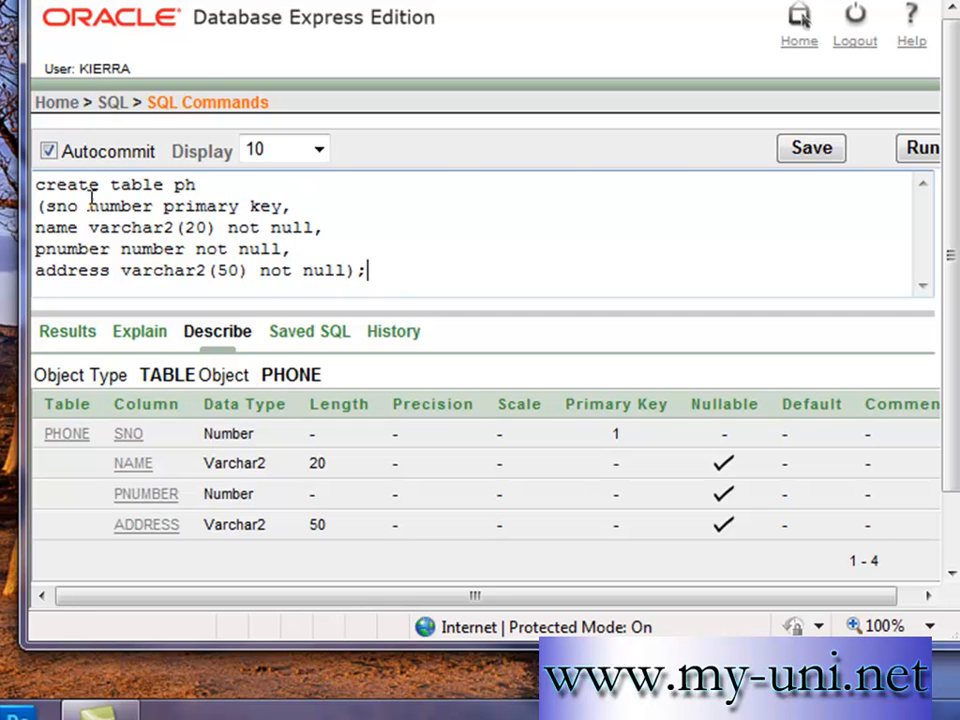
# Execute the create table statement, getting 'Table created.'
pyautogui.click(912, 152)
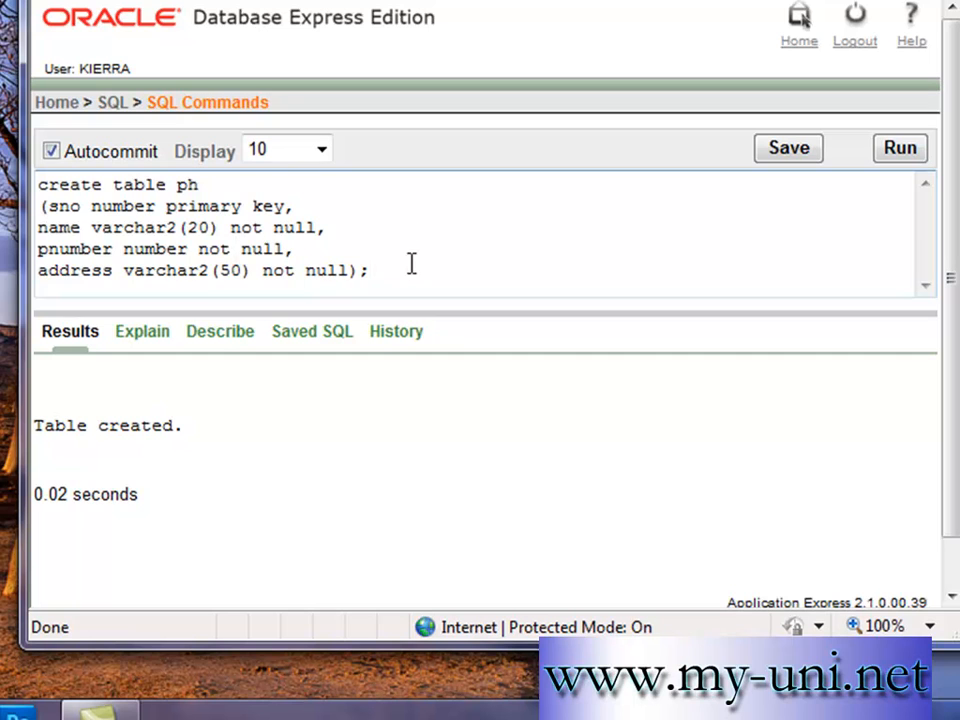
# Write select * from cat; on a new line and run it alone, listing PHONE and PH
pyautogui.press('Return')
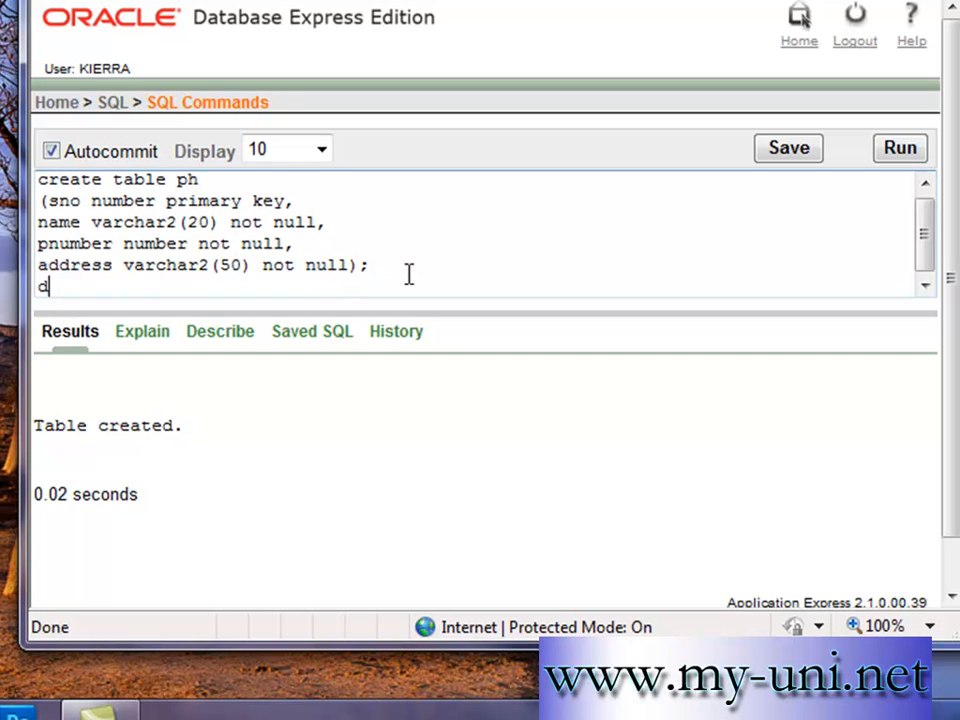
pyautogui.press('BackSpace')
pyautogui.press('BackSpace')
pyautogui.write('sele')
pyautogui.write('ct')
pyautogui.press('BackSpace')
pyautogui.write('fr')
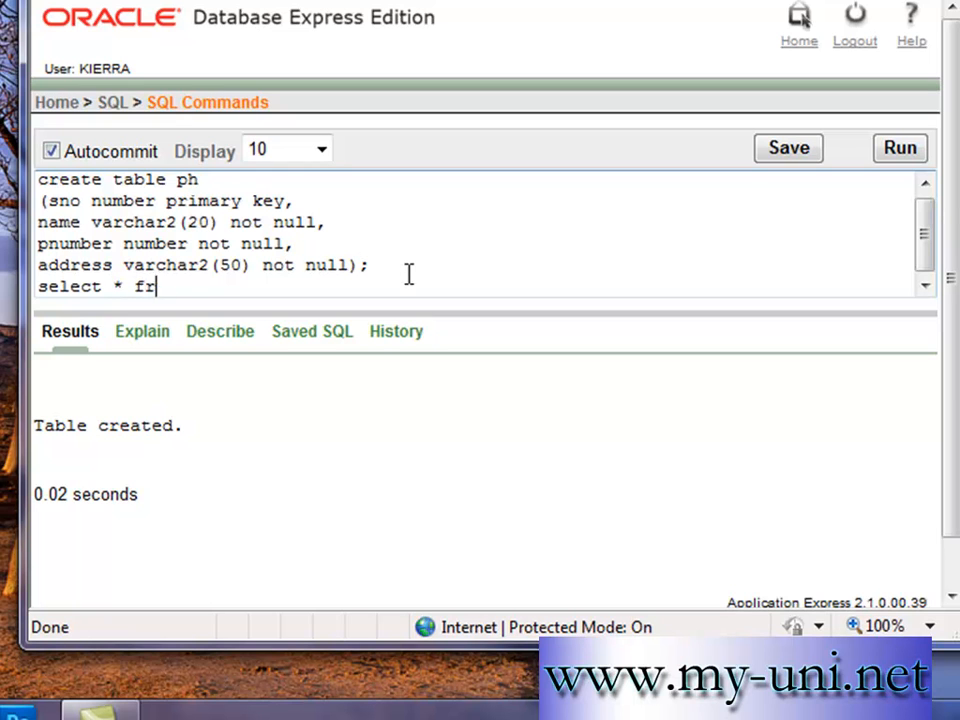
pyautogui.write('om pho')
pyautogui.press('BackSpace')
pyautogui.press('BackSpace')
pyautogui.press('BackSpace')
pyautogui.write('cat;')
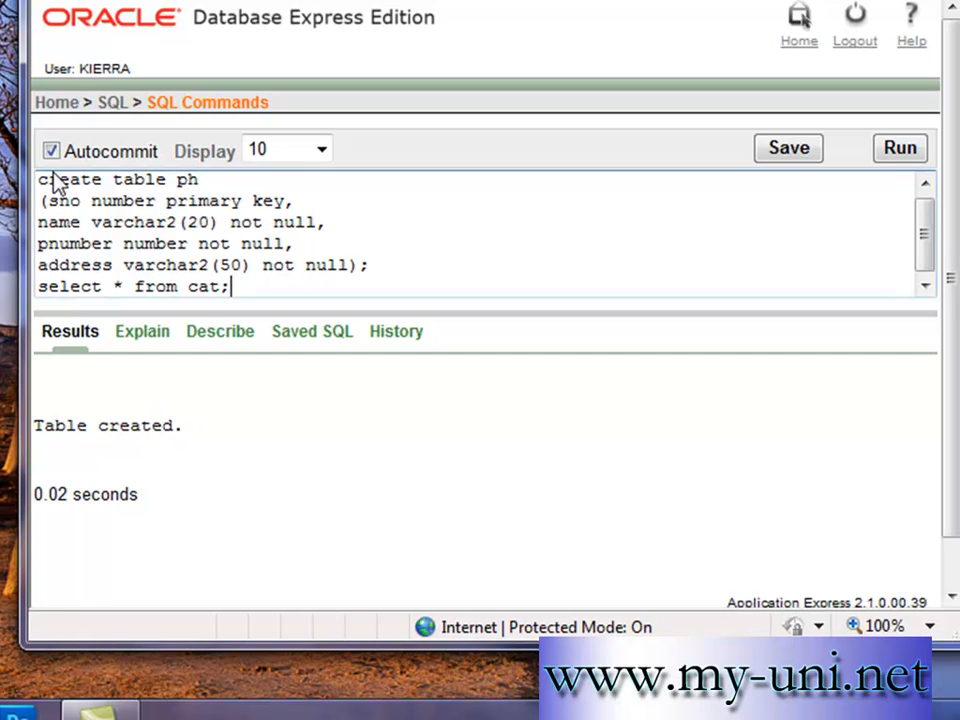
pyautogui.moveTo(231, 287); pyautogui.dragTo(20, 287)
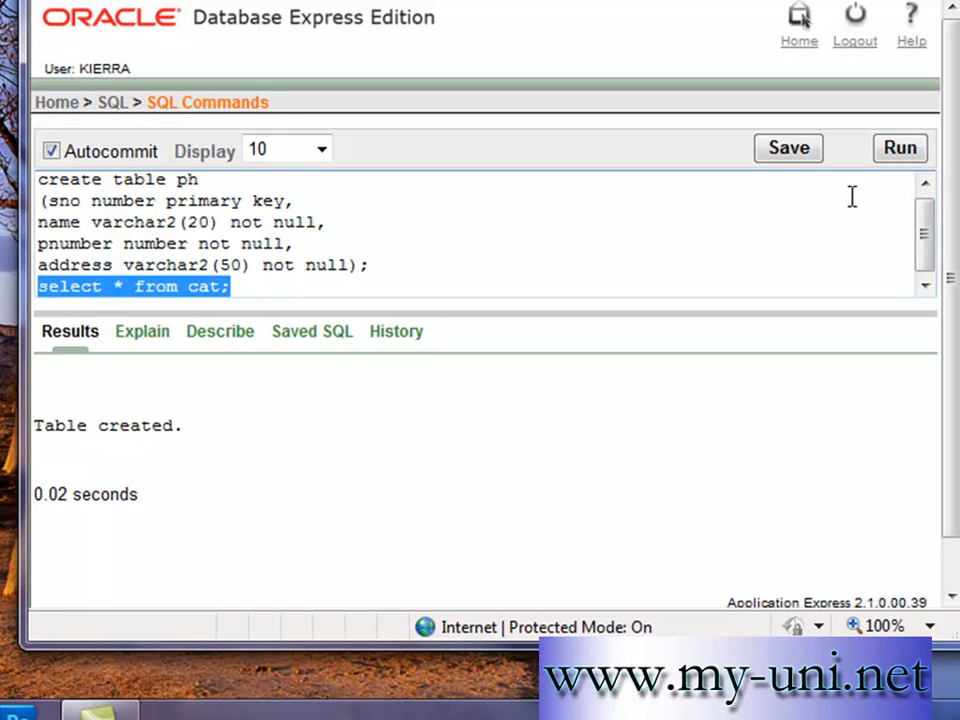
pyautogui.click(900, 150)
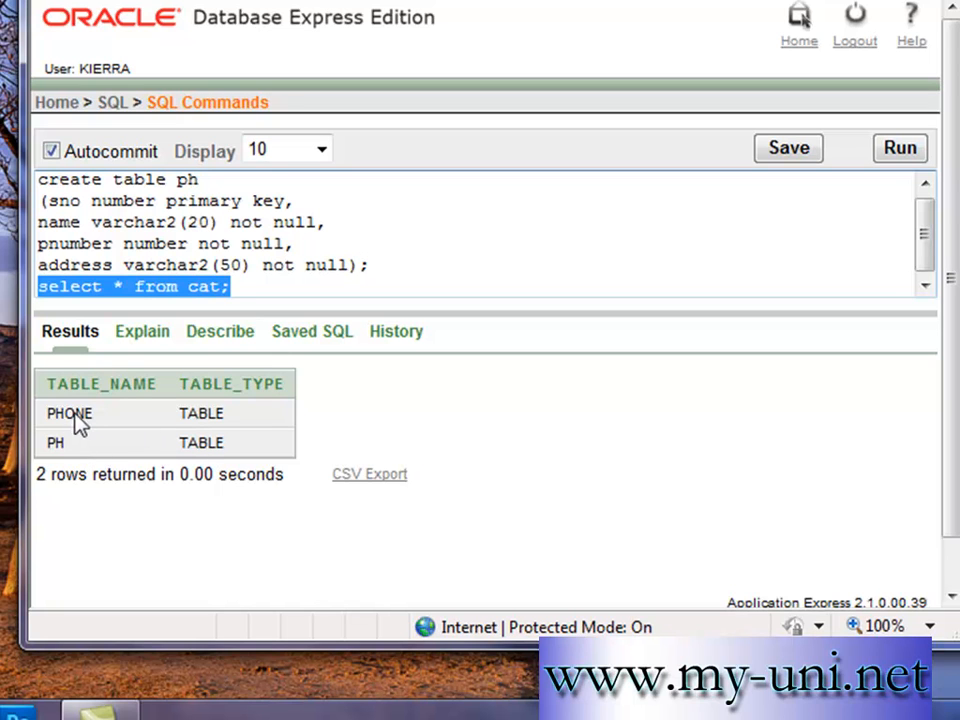
pyautogui.click(250, 298)
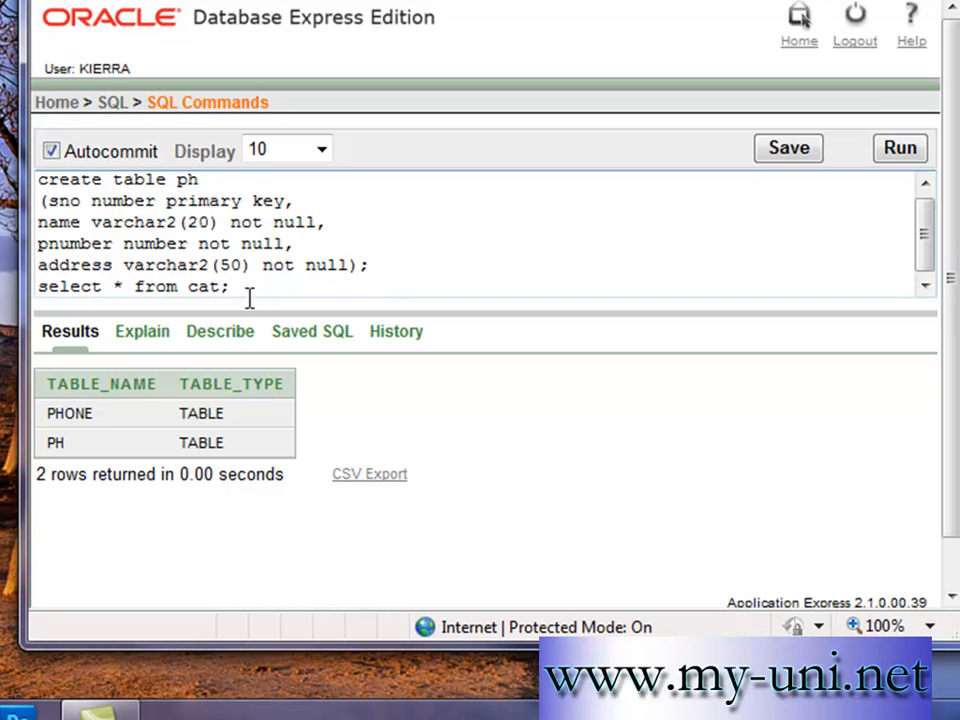
# Run desc ph; and highlight the NOT NULL constraints on NAME and PNUMBER in the output
pyautogui.press('Return')
pyautogui.write('es')
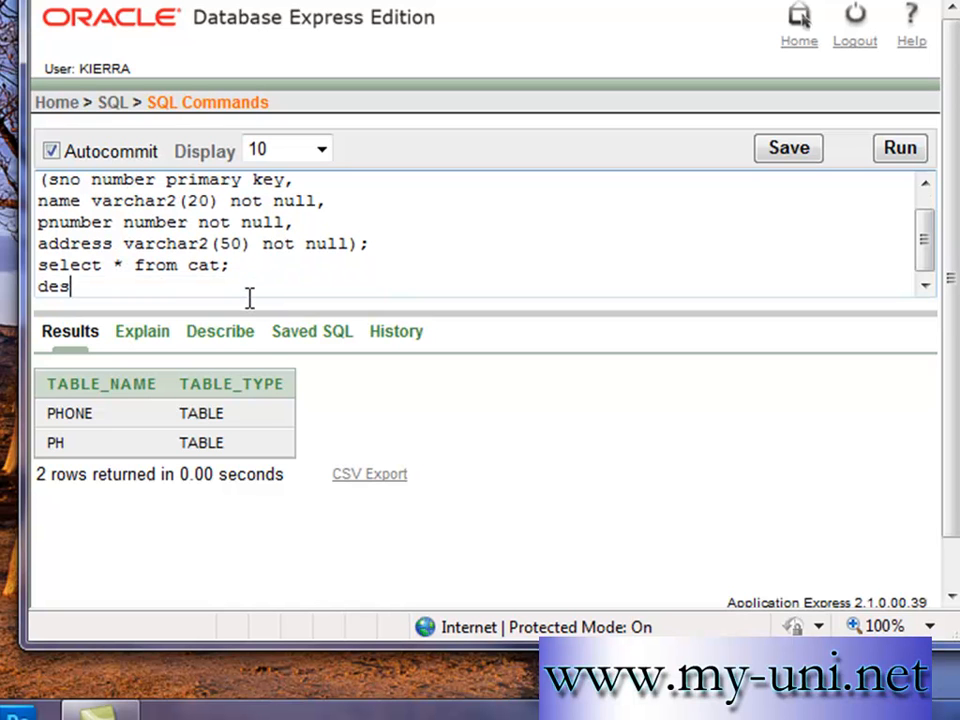
pyautogui.write('c ph;')
pyautogui.moveTo(148, 285); pyautogui.dragTo(38, 284)
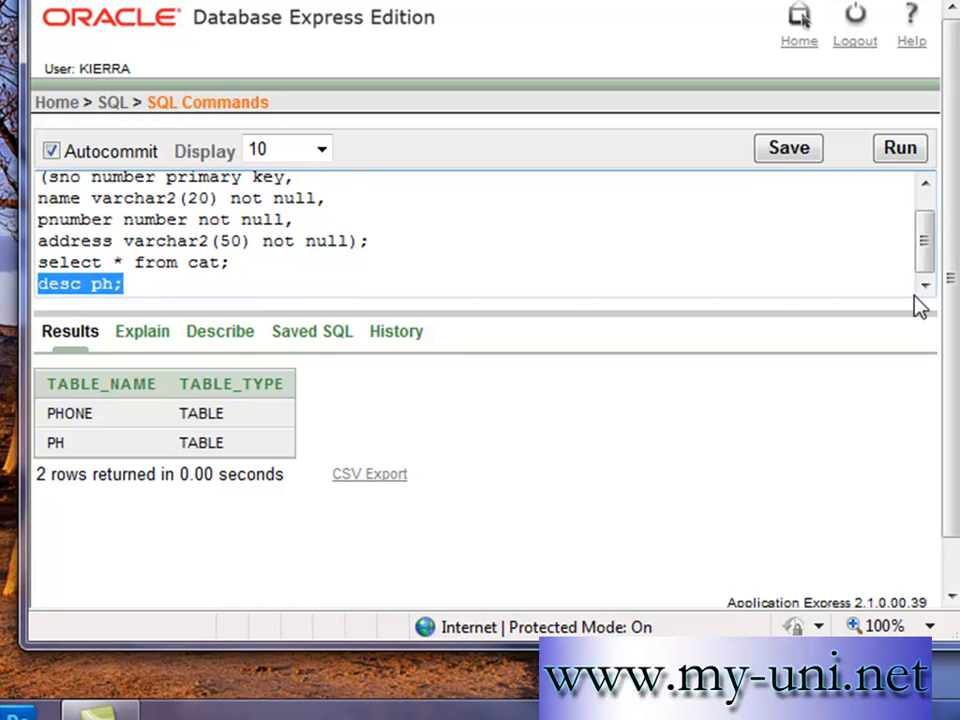
pyautogui.click(894, 150)
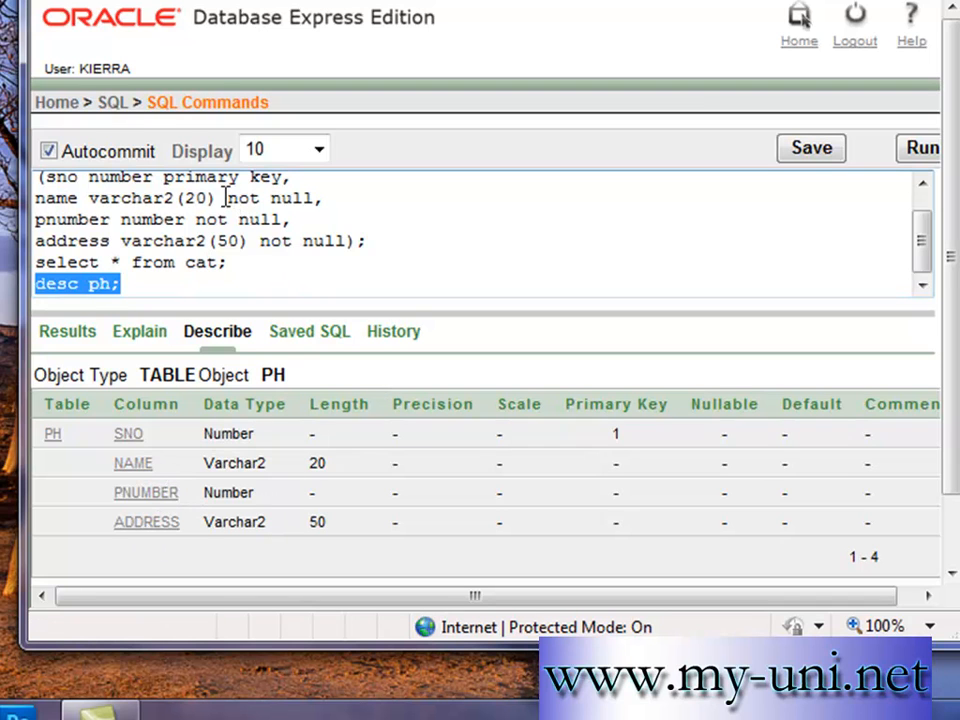
pyautogui.moveTo(229, 197); pyautogui.dragTo(313, 198)
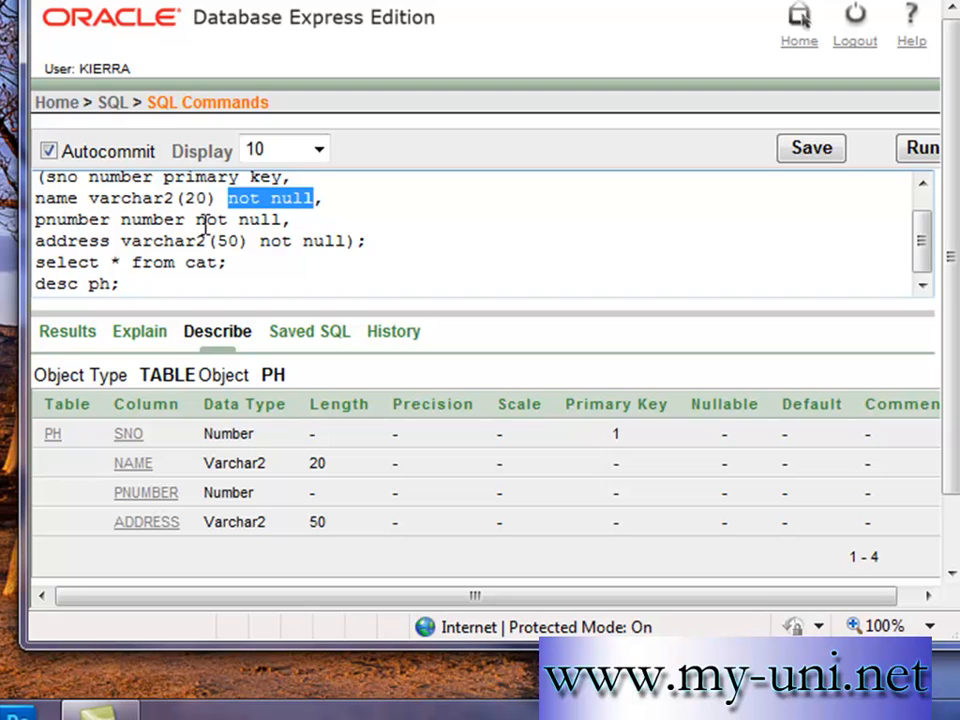
pyautogui.moveTo(197, 220)
pyautogui.mouseDown()
pyautogui.moveTo(282, 220)
pyautogui.moveTo(516, 315)
pyautogui.mouseUp()
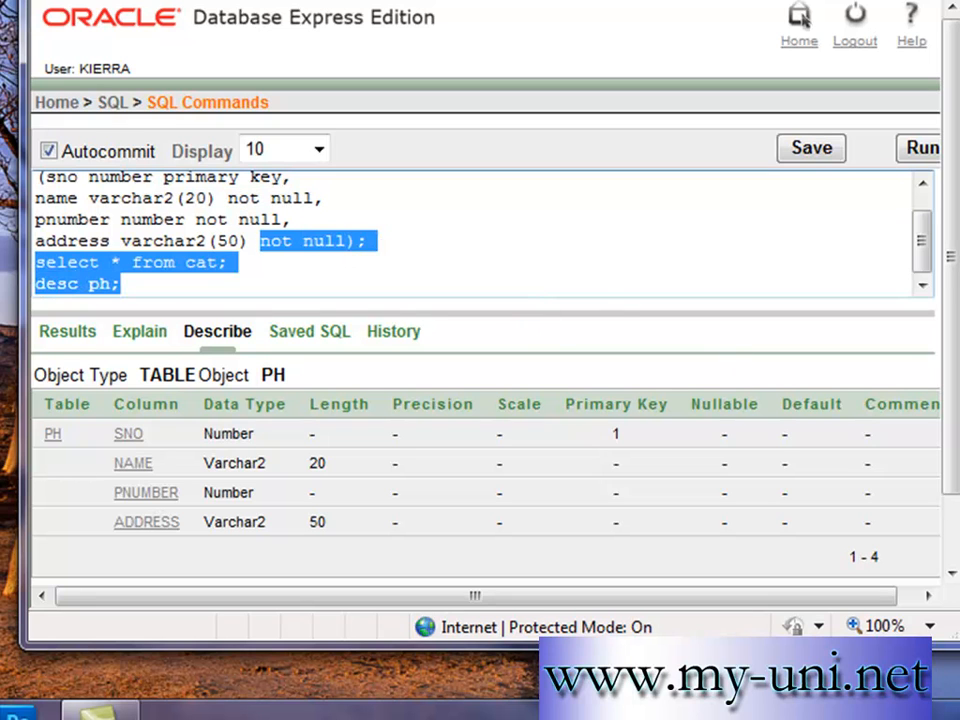